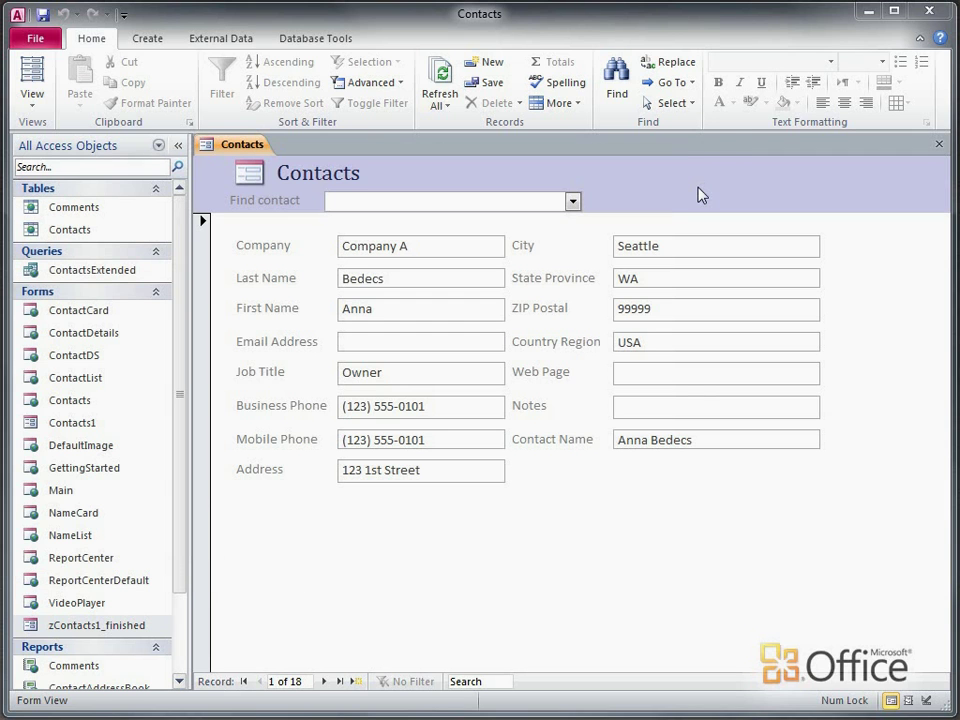
Step: Jump between contacts with the lookup: pick one name from the list, then type 'wil' and accept the match
left_click(573, 201)
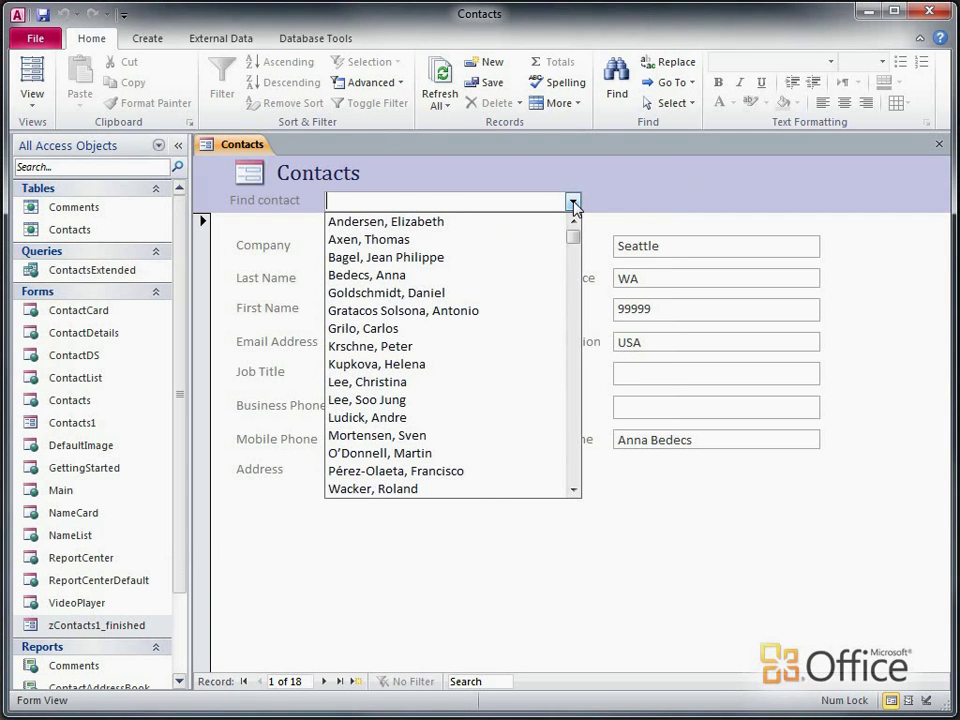
left_click(533, 293)
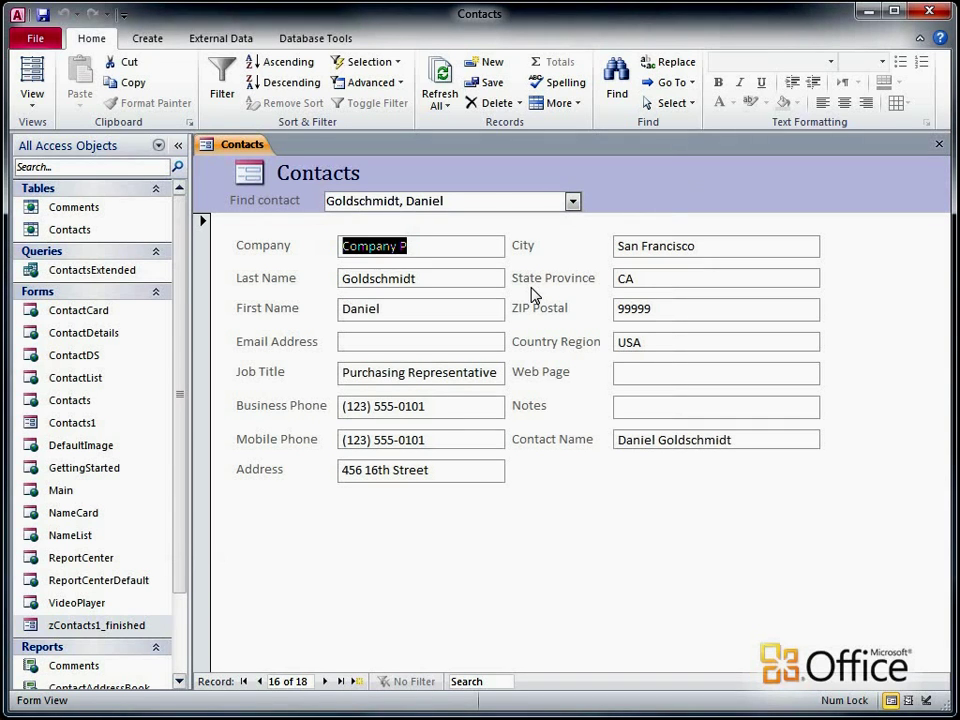
left_click(484, 201)
left_click(302, 194)
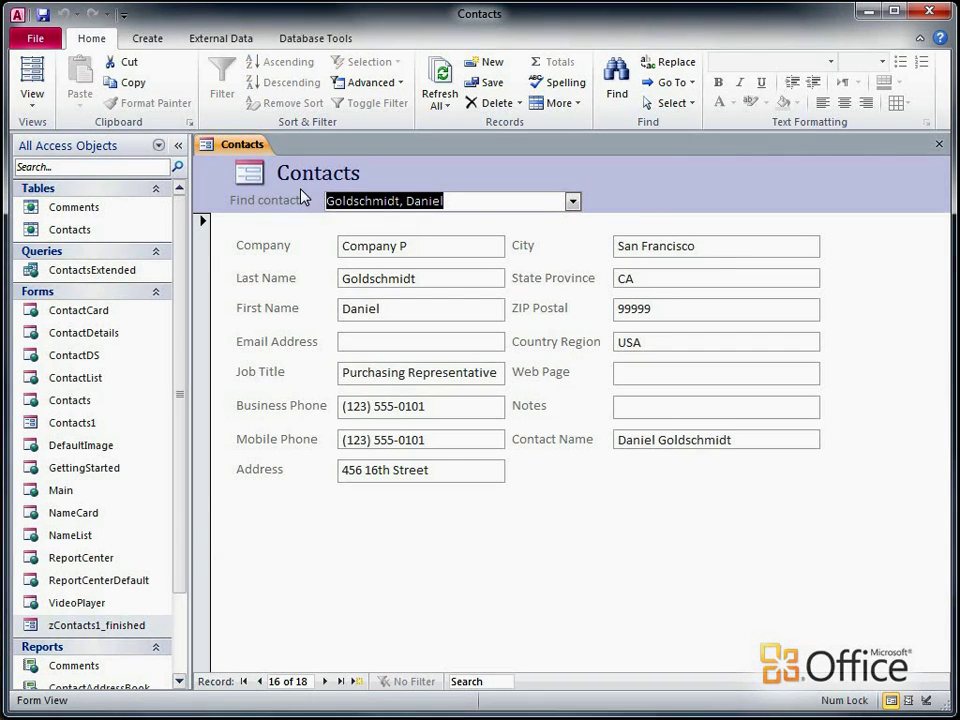
type("wilcox, Colin")
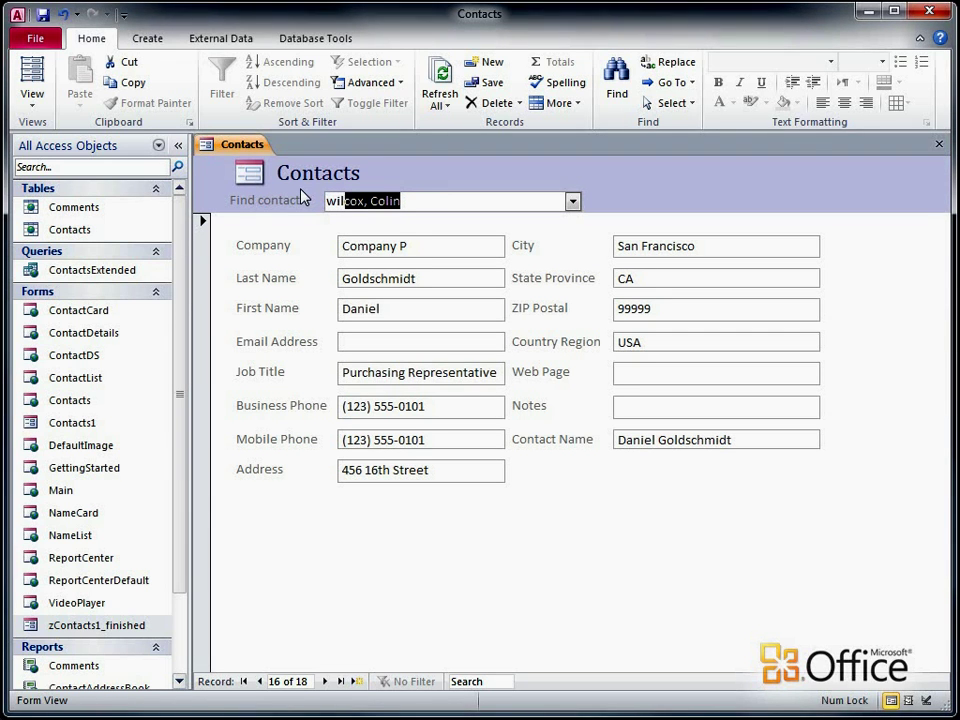
key("Return")
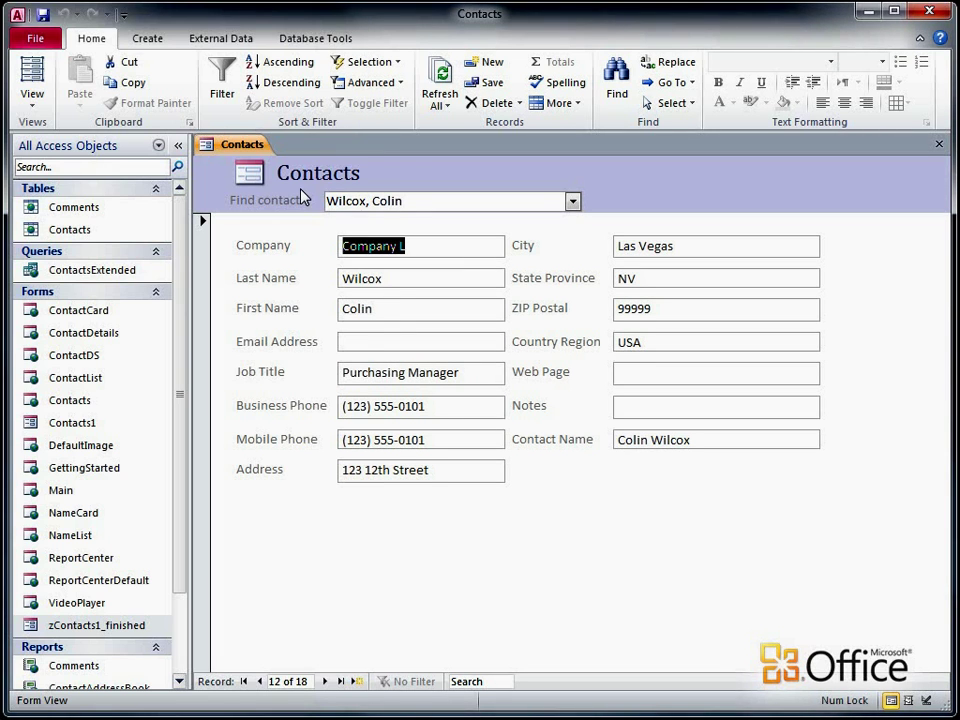
Step: Close the Contacts form tab to return to the object list
left_click(938, 147)
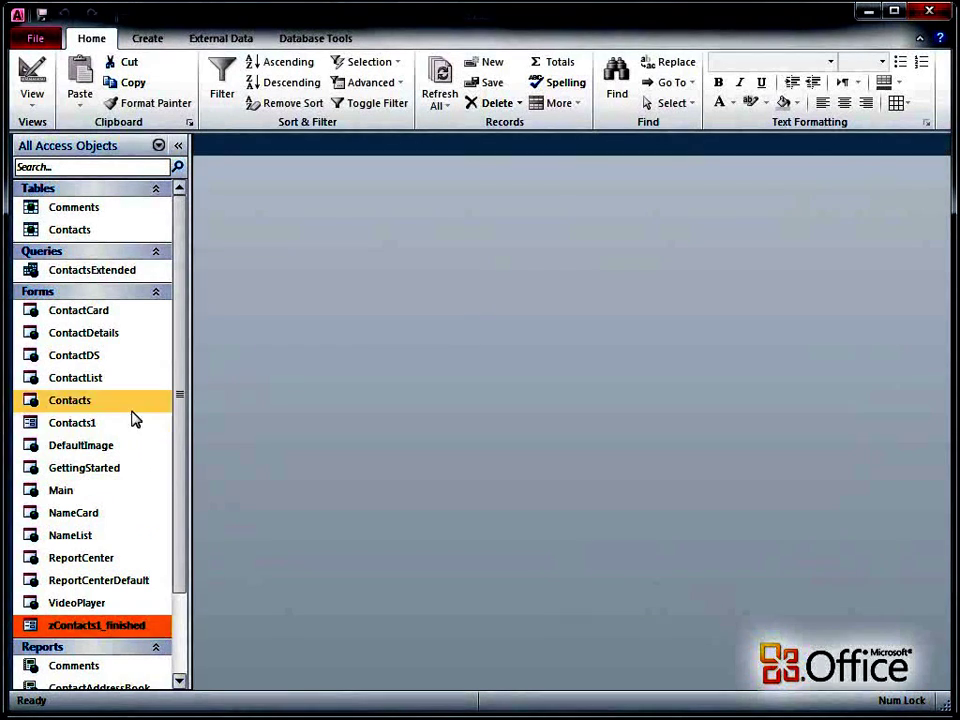
Step: Open Contacts1 in Layout View and expand the full Controls gallery
right_click(103, 428)
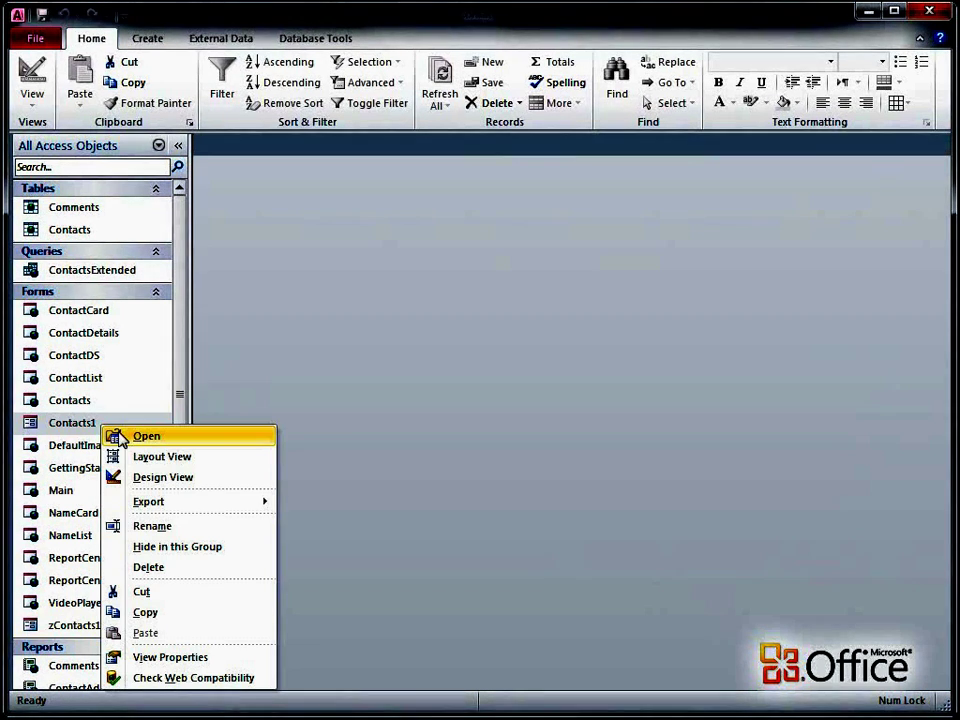
left_click(190, 457)
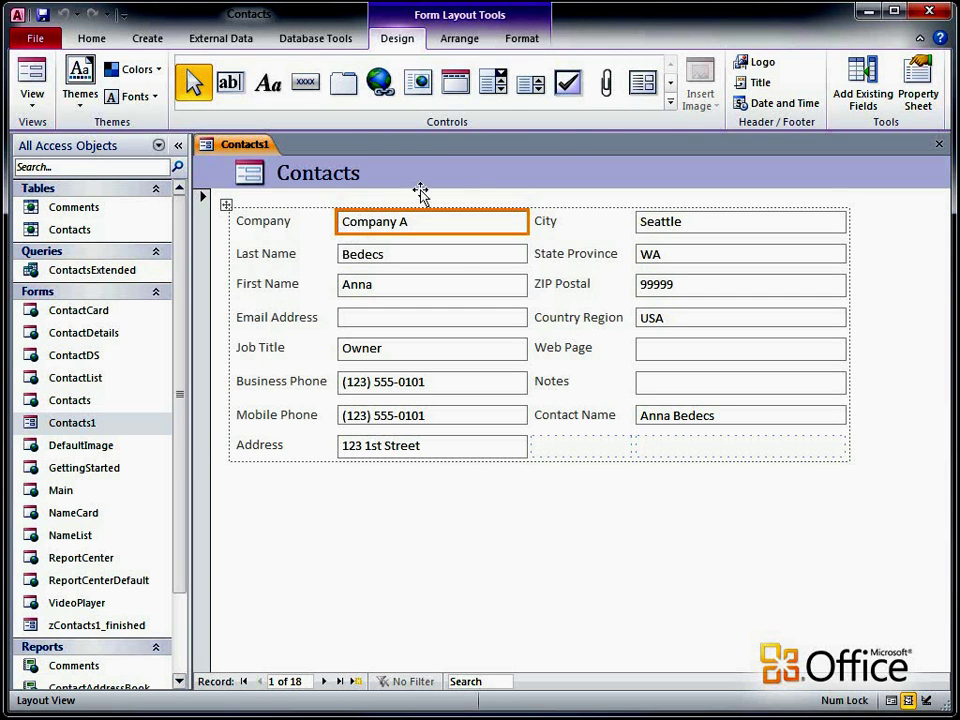
left_click(670, 103)
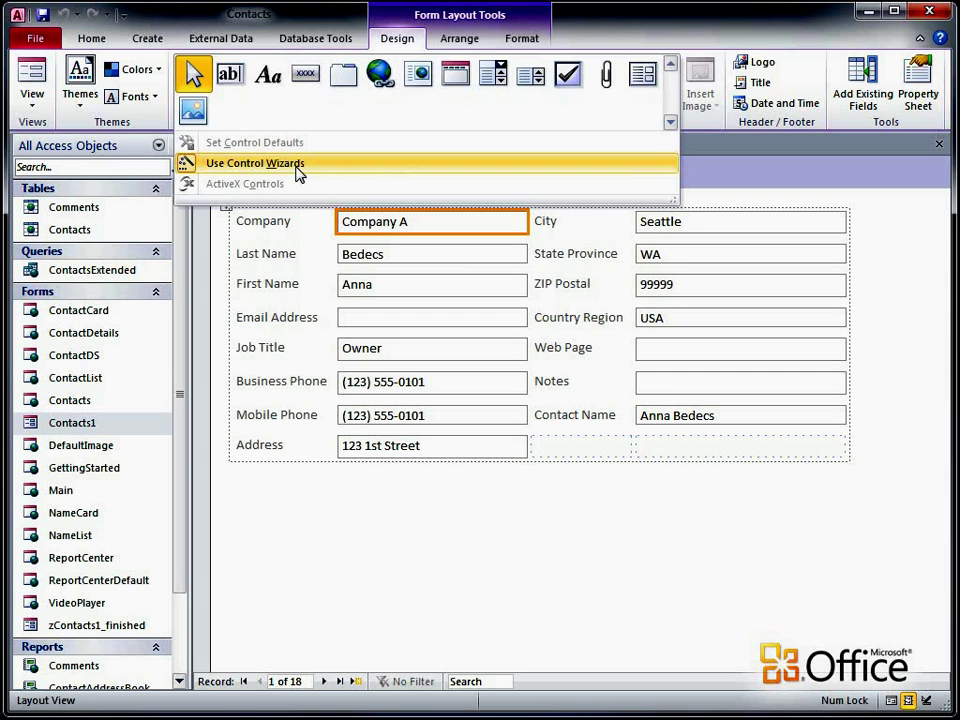
Step: Add a combo box below the title in the Contacts1 header, launching the Combo Box Wizard
left_click(505, 88)
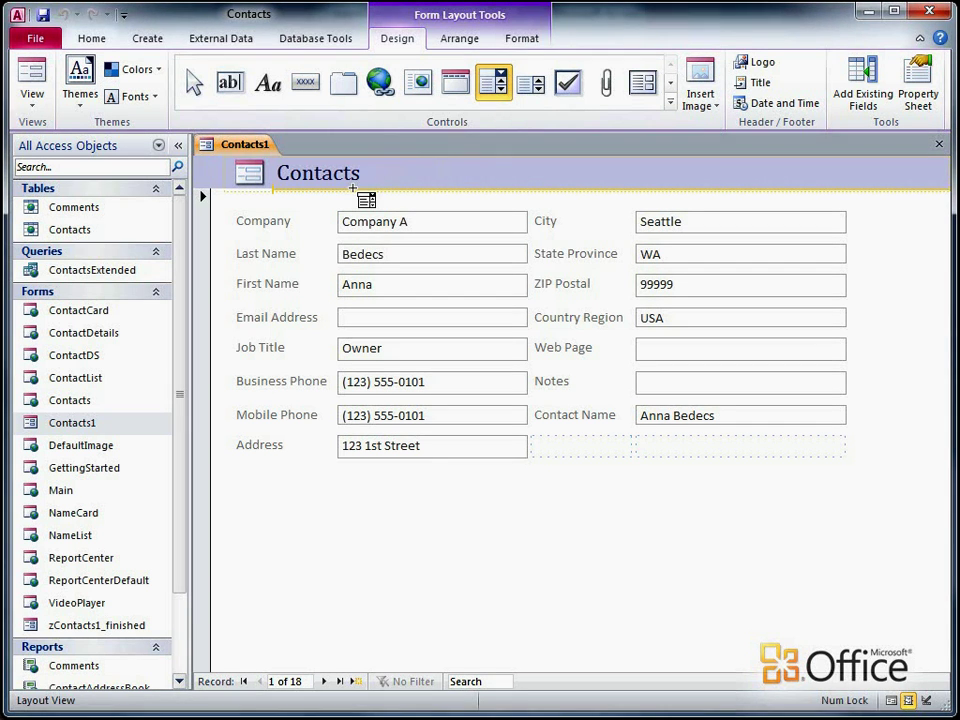
left_click(352, 188)
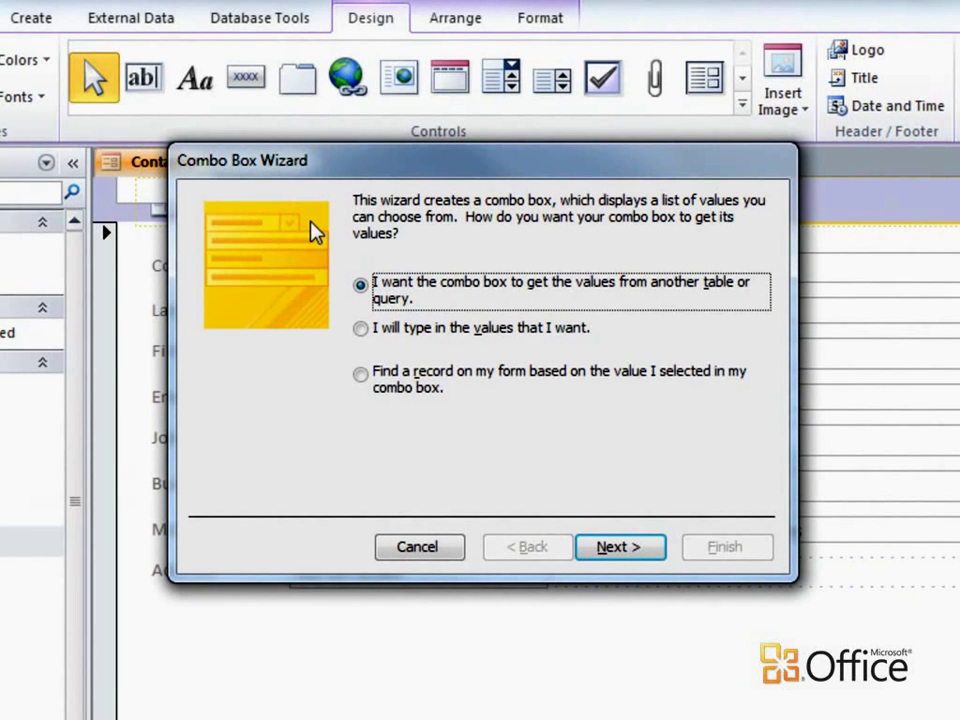
Step: Choose 'Find a record on my form based on the value I selected' and continue
left_click(367, 384)
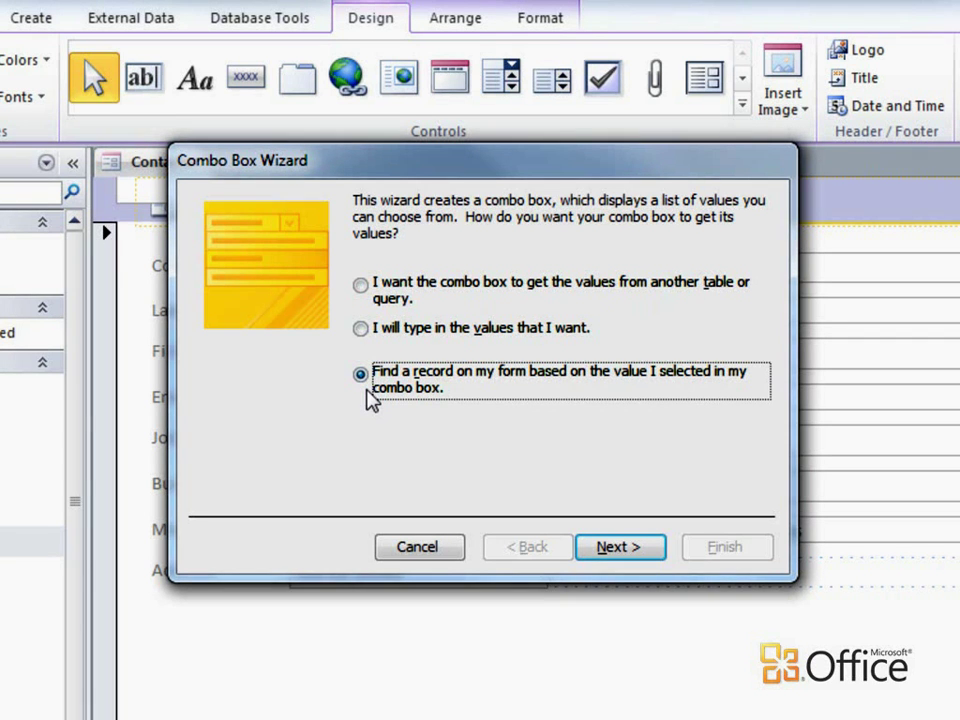
left_click(603, 547)
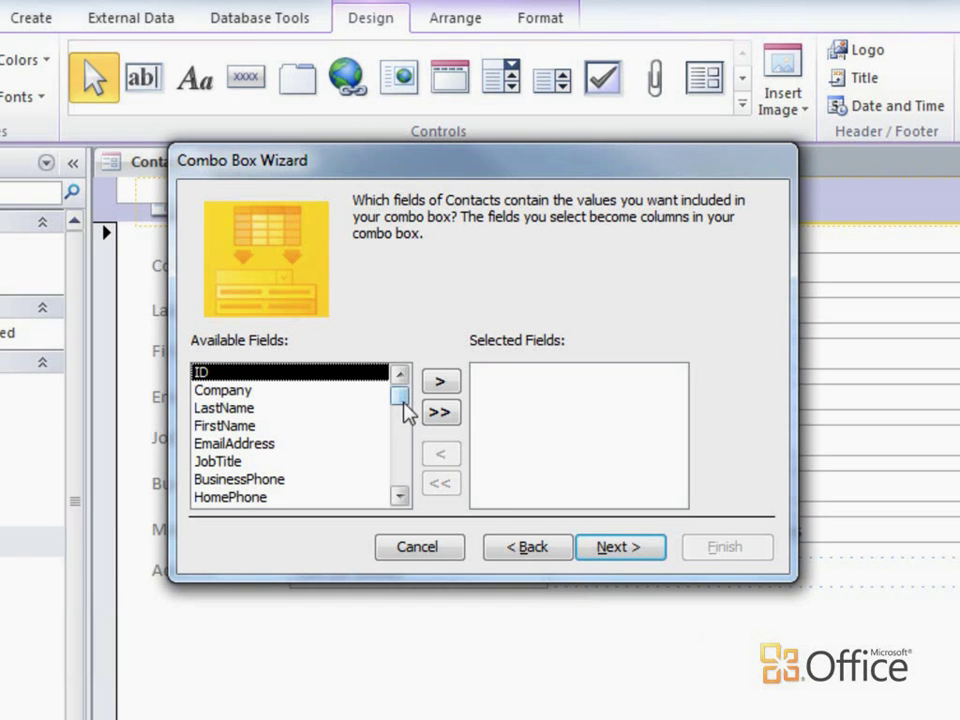
Step: Make FileAs the combo box's only selected field and continue to column widths
left_click_drag(404, 415, 399, 491)
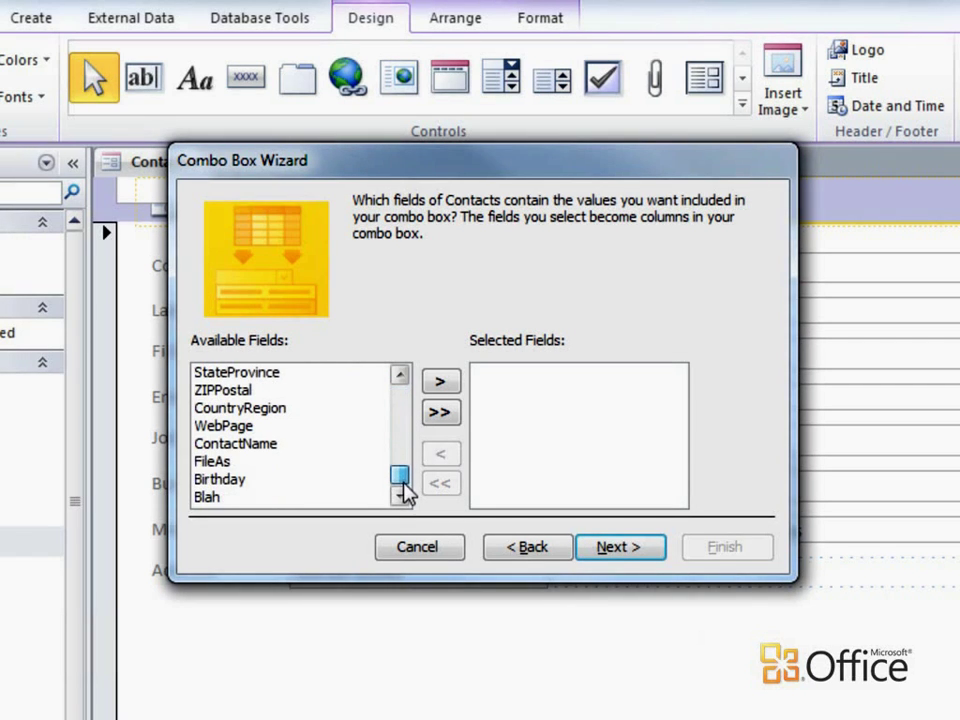
left_click(312, 465)
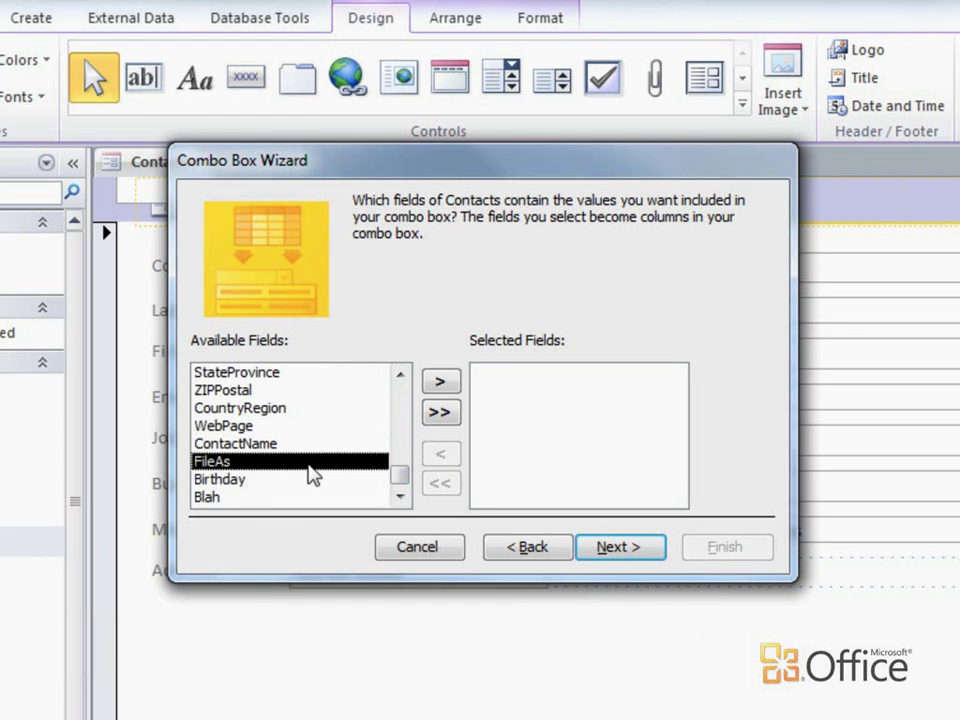
left_click(439, 382)
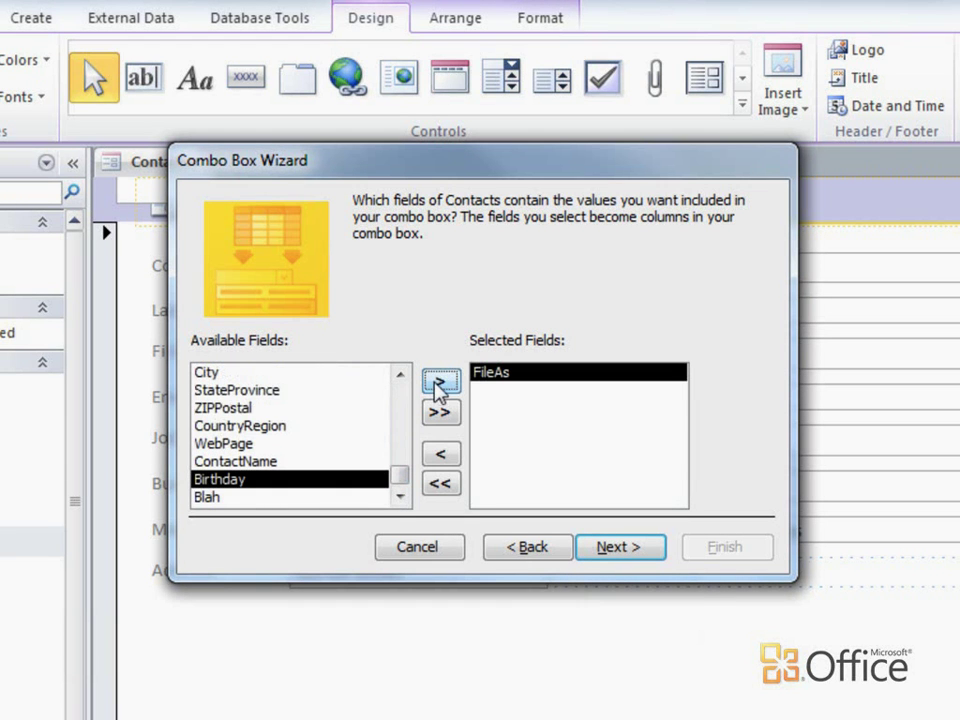
left_click(604, 553)
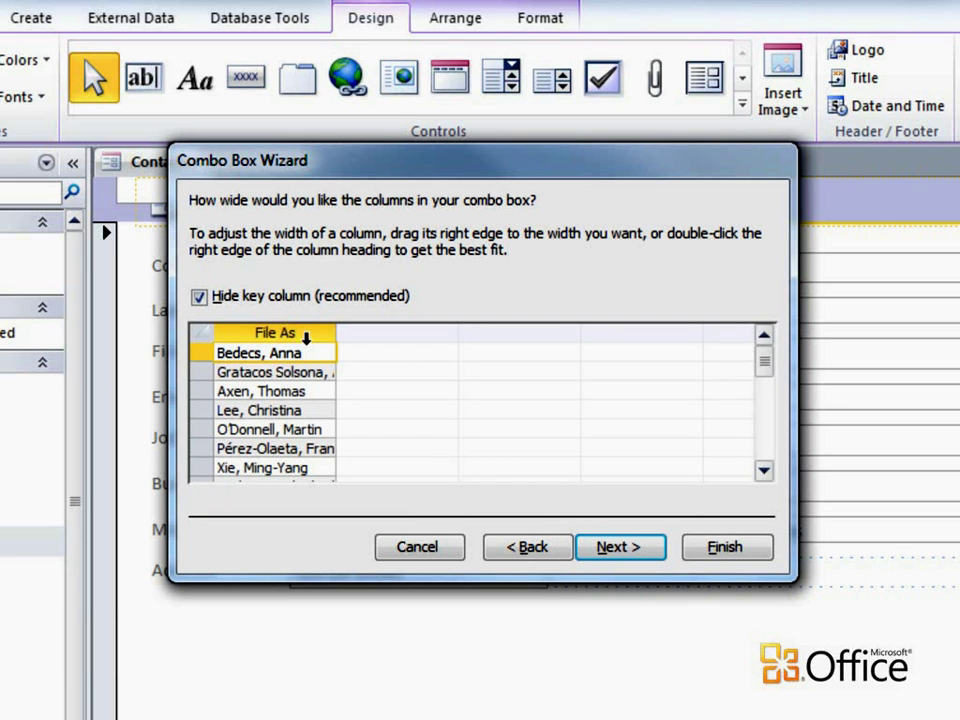
Step: Keep the ID key column hidden, widen the File As column to fit full names, and continue
left_click(250, 306)
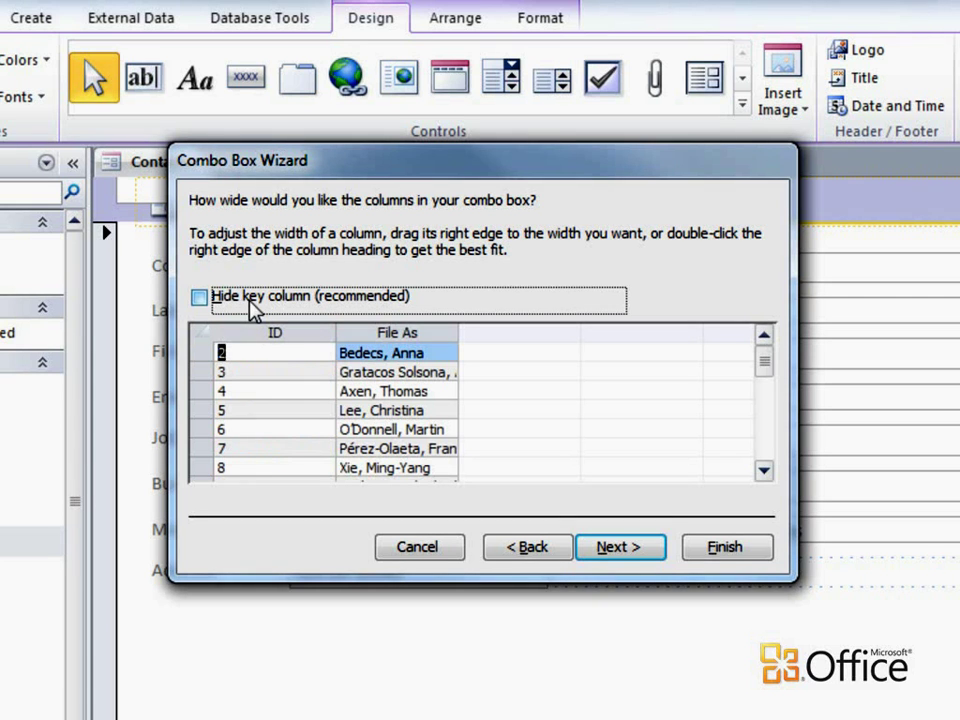
left_click(250, 306)
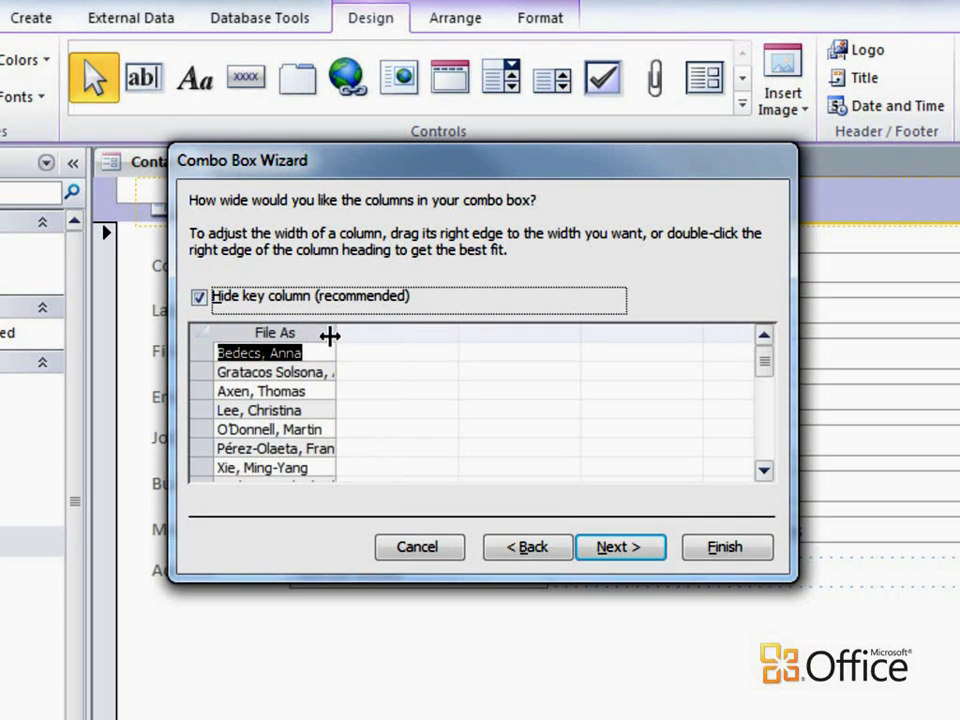
left_click_drag(335, 334, 413, 337)
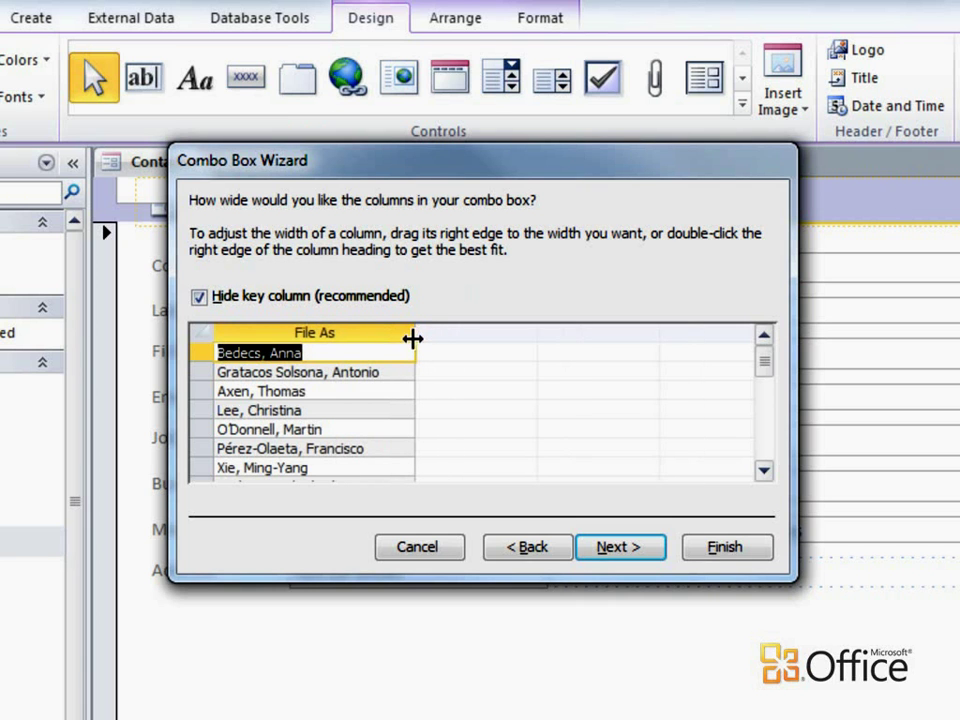
mouse_move(763, 369)
left_mouse_down()
mouse_move(766, 437)
mouse_move(772, 366)
left_mouse_up()
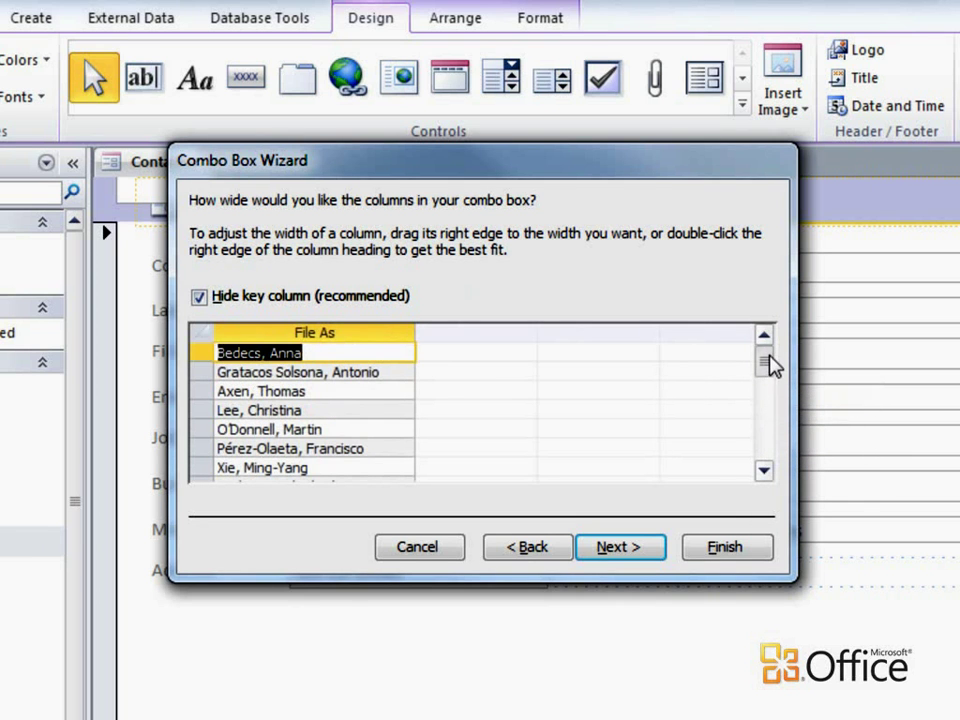
left_click(636, 550)
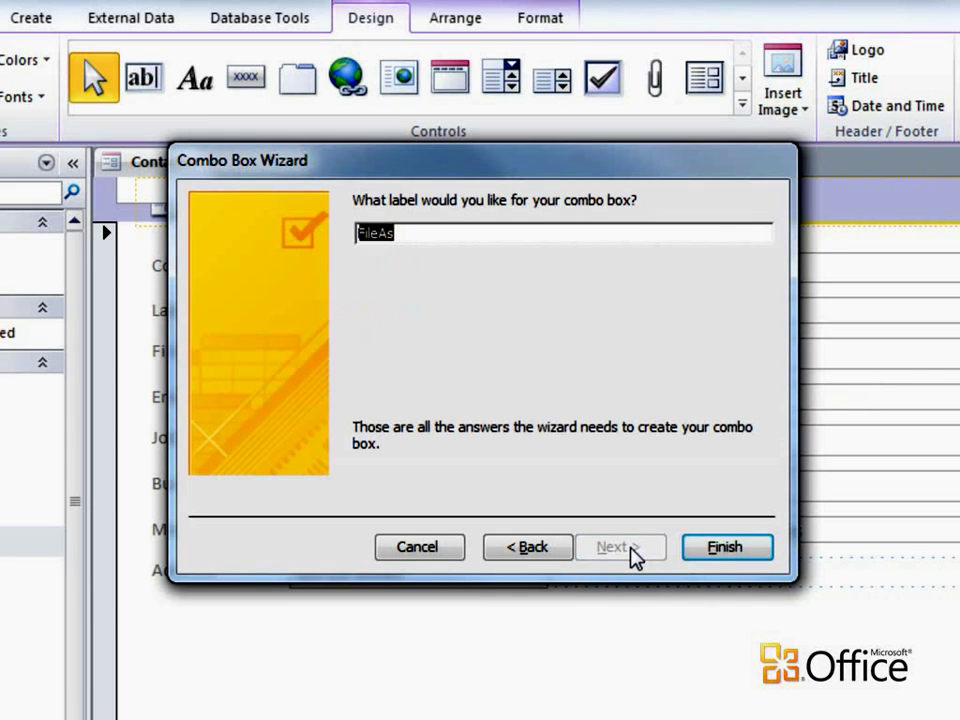
Step: Type 'Find contact' as the combo box's label text
type("Find")
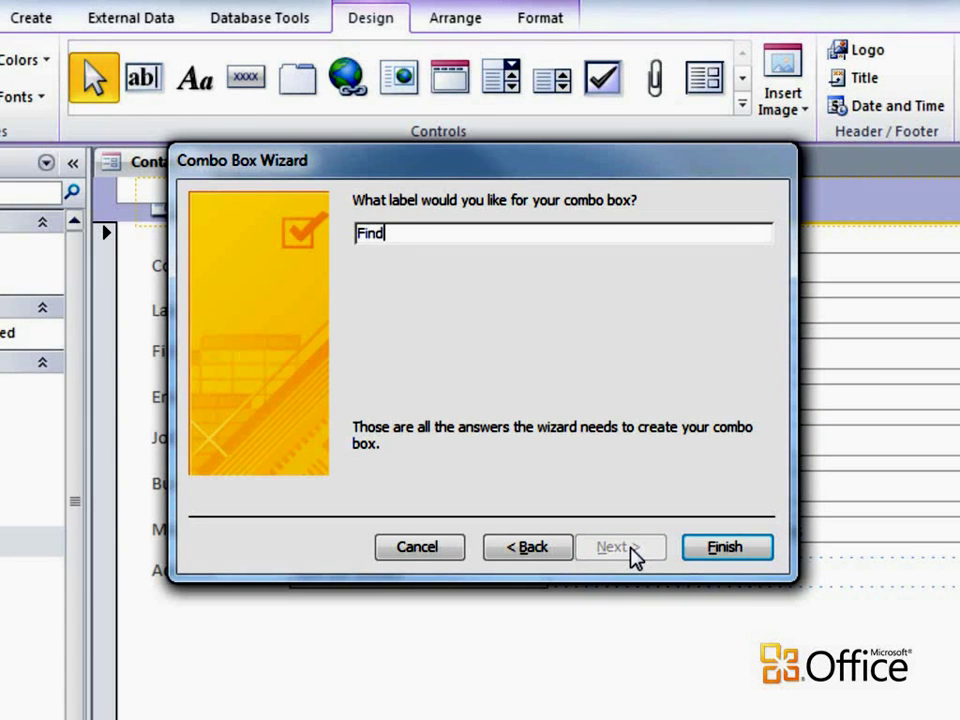
type(" contact")
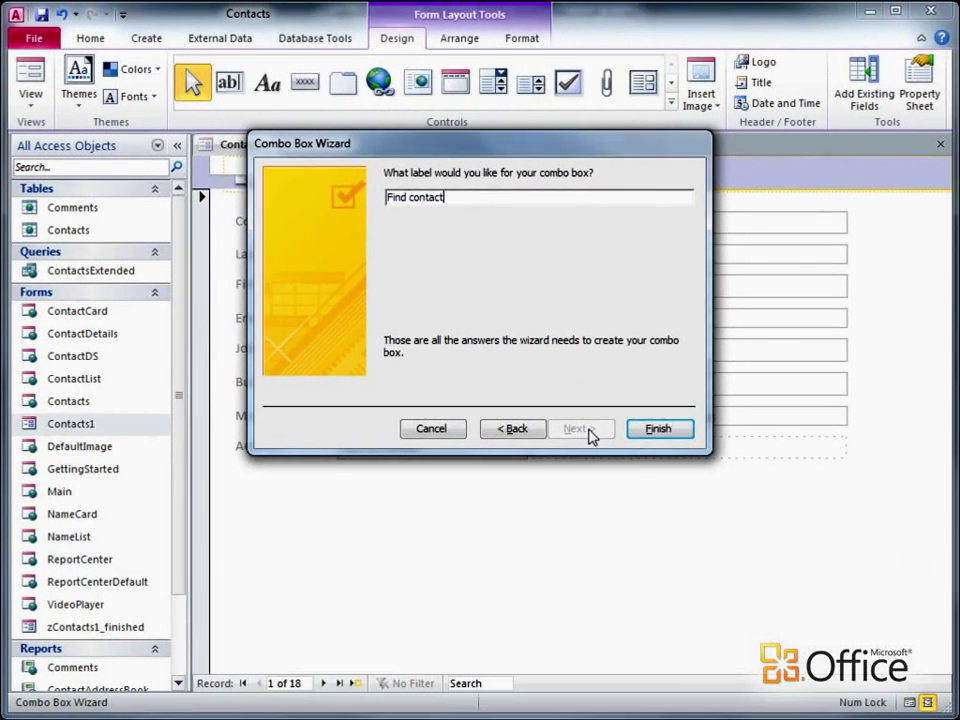
Step: Finish the wizard and split the new combo box's layout cell horizontally
left_click(656, 428)
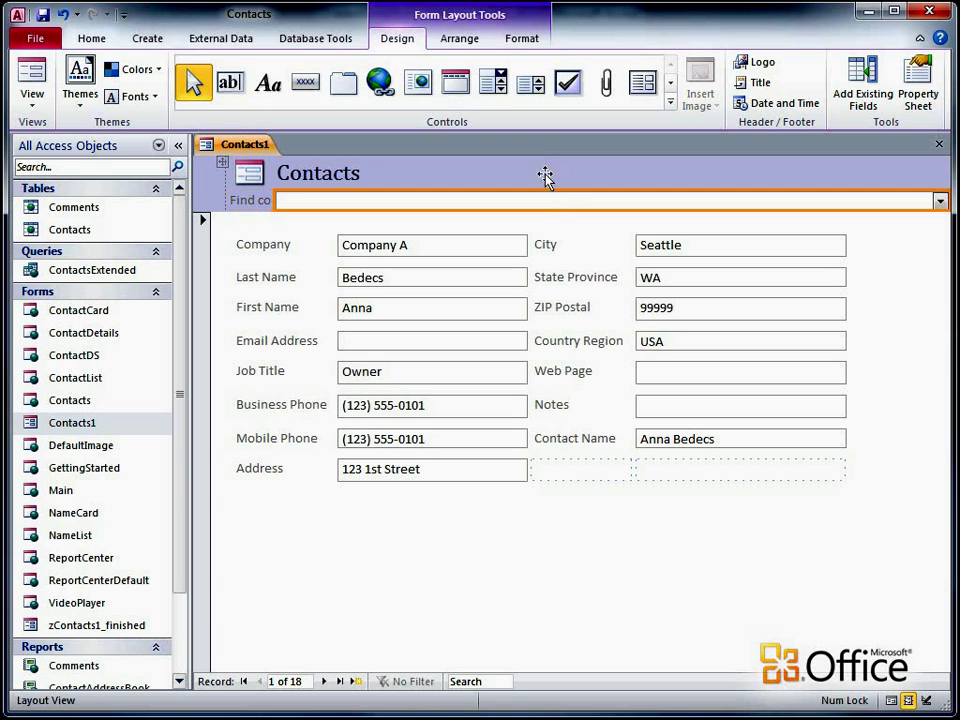
left_click(464, 45)
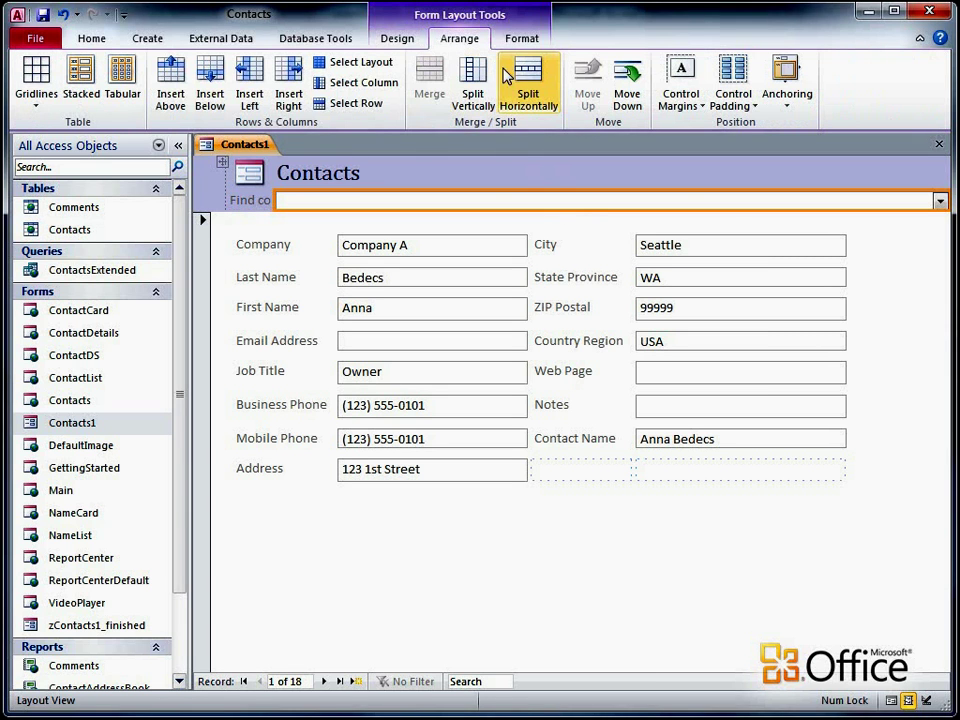
left_click(534, 80)
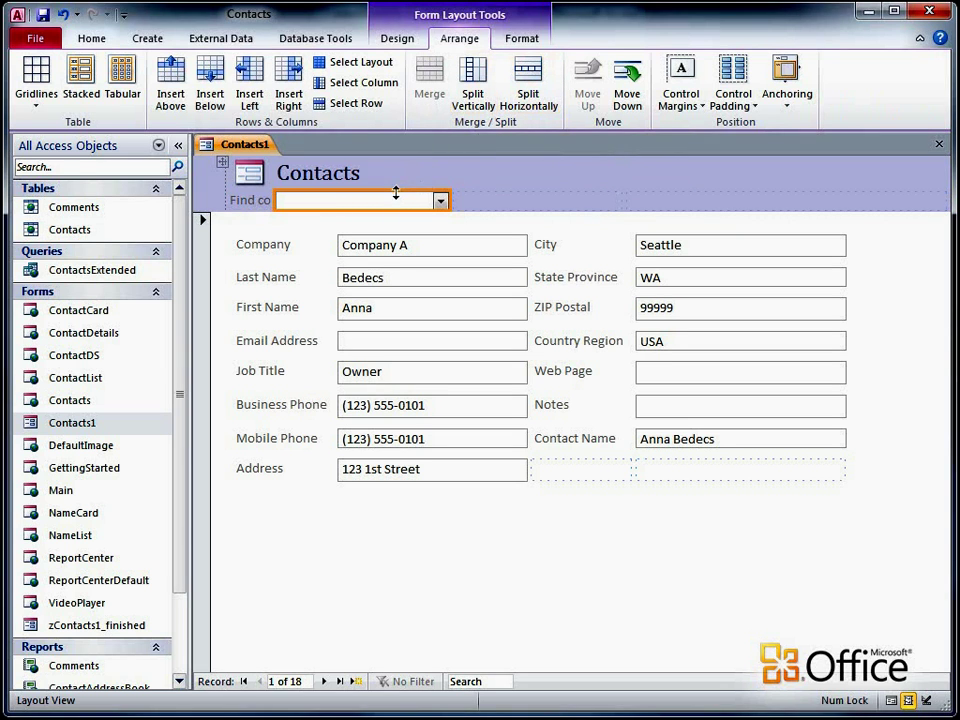
Step: Move the combo into the right cell and merge the Find contact label with the empty cell
left_click_drag(392, 202, 476, 204)
left_click(422, 208)
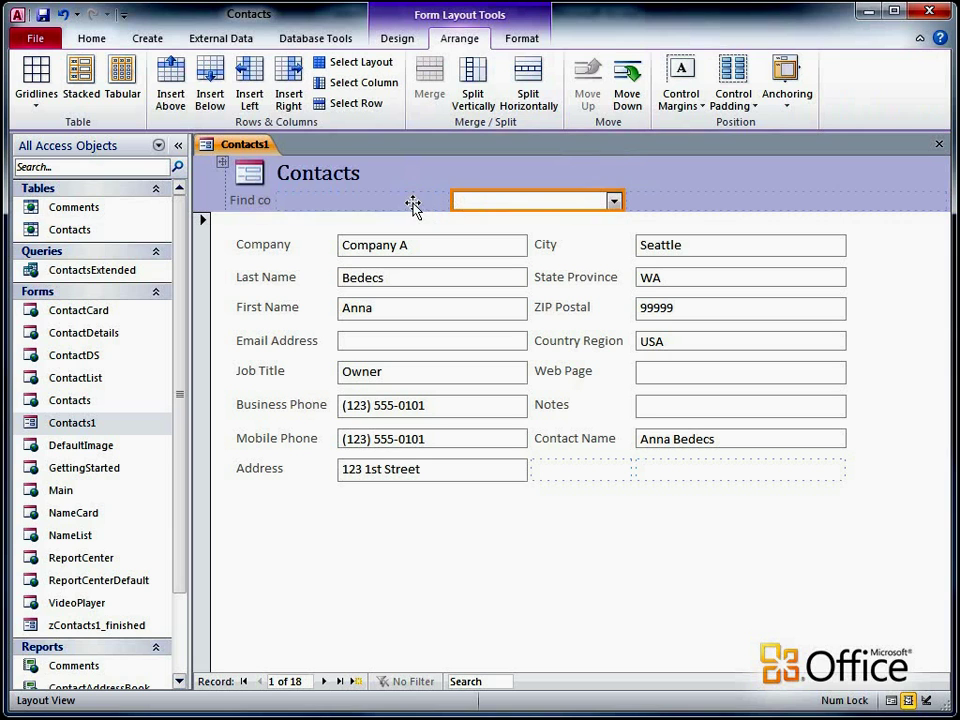
left_click(258, 200, "shift")
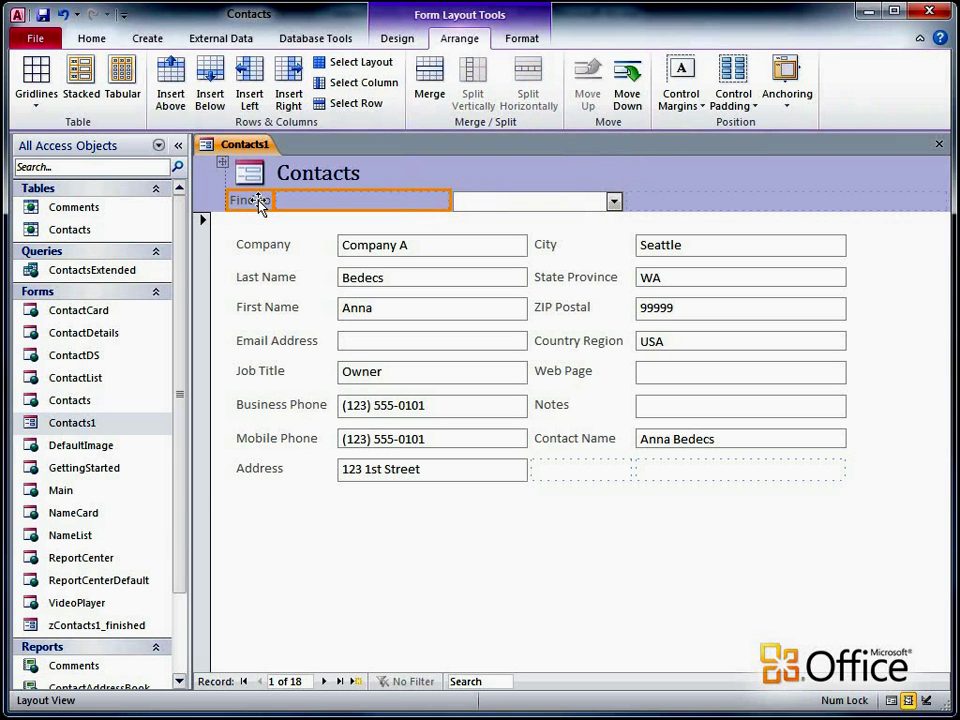
left_click(424, 105)
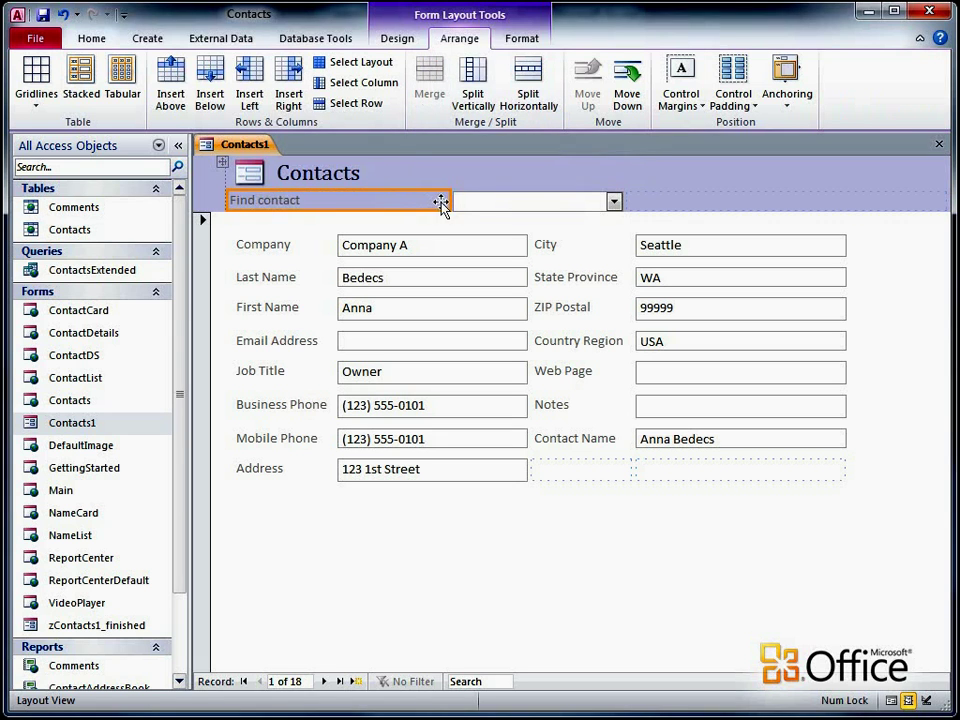
Step: Narrow the Find contact label cell and widen the combo box beside it
left_click_drag(446, 199, 334, 205)
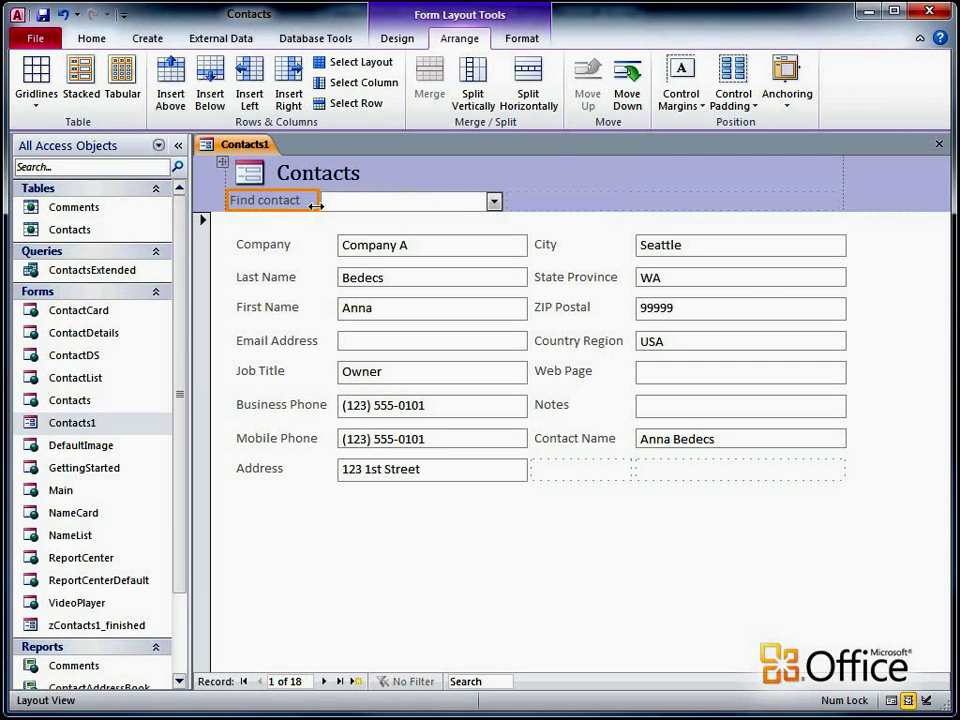
left_click(432, 200)
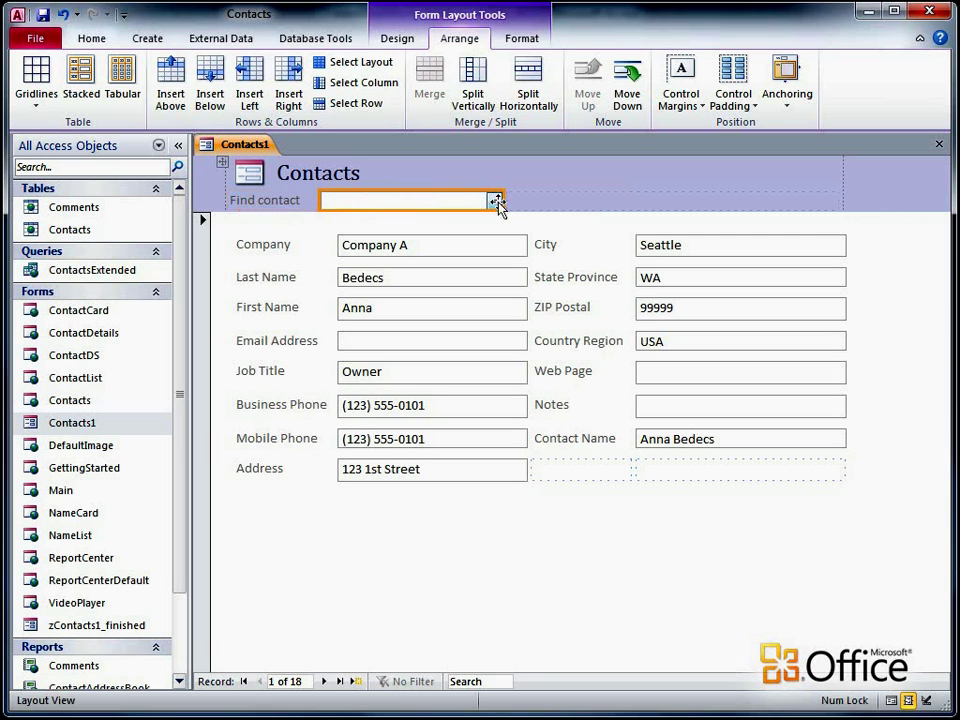
left_click_drag(527, 203, 528, 207)
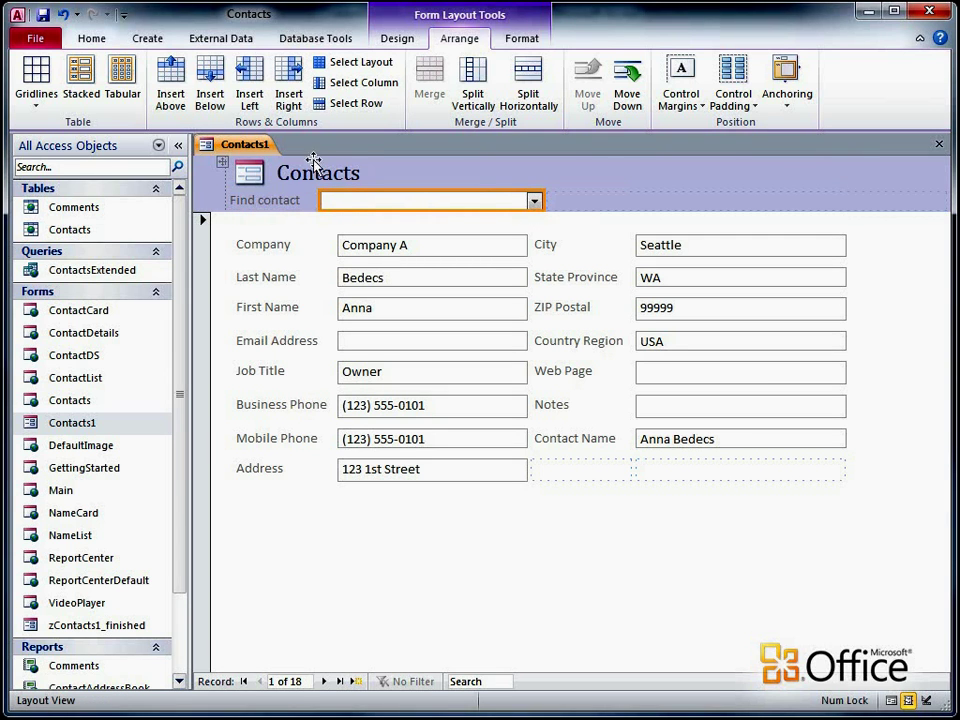
Step: Switch Contacts1 to Form View and jump to a contact chosen from Find contact
right_click(254, 145)
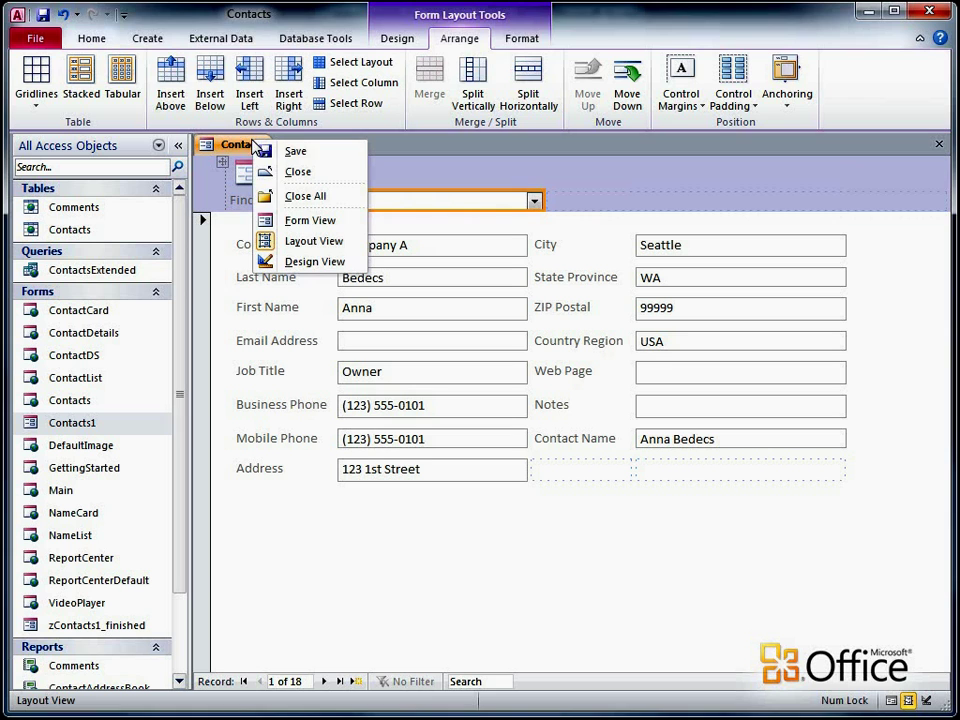
left_click(318, 220)
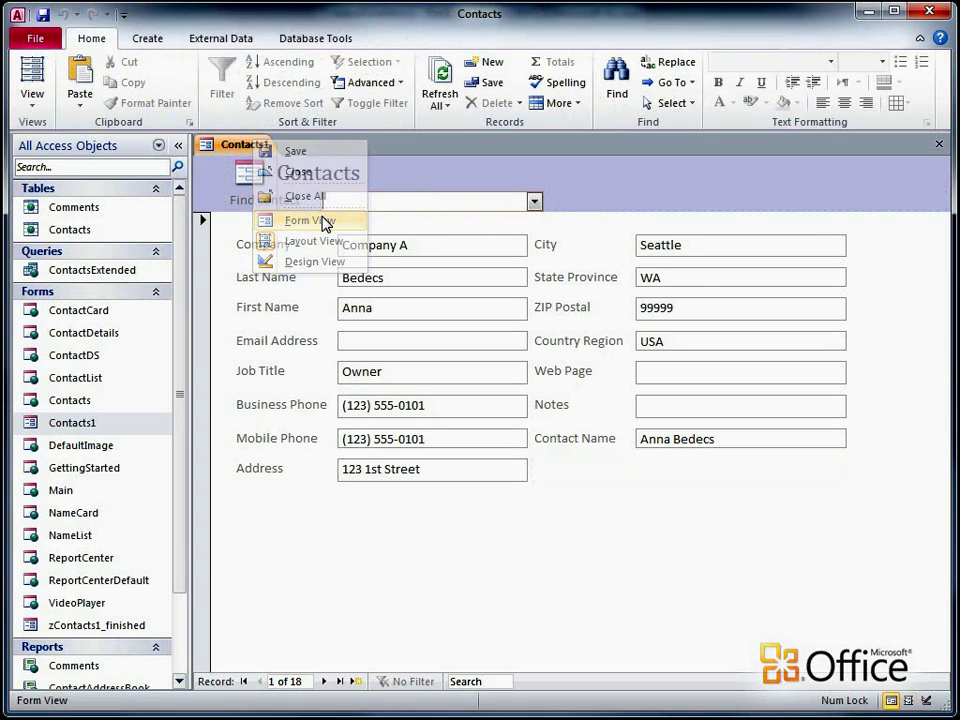
left_click(535, 203)
left_click(481, 295)
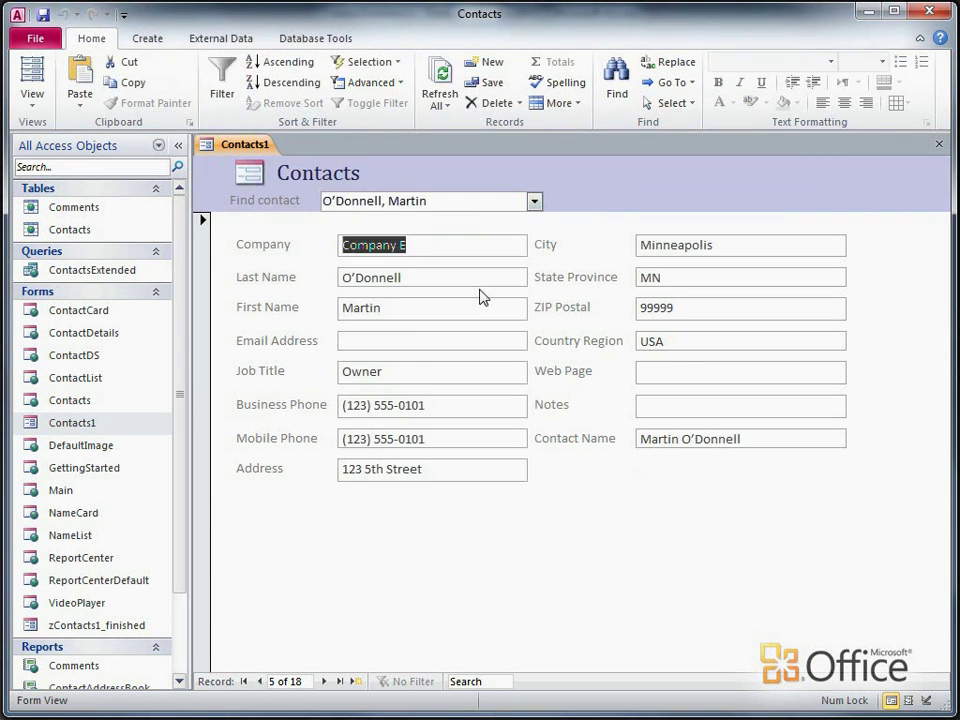
Step: Pick another contact from Find contact, then reopen the list to check its alphabetical order
left_click(535, 203)
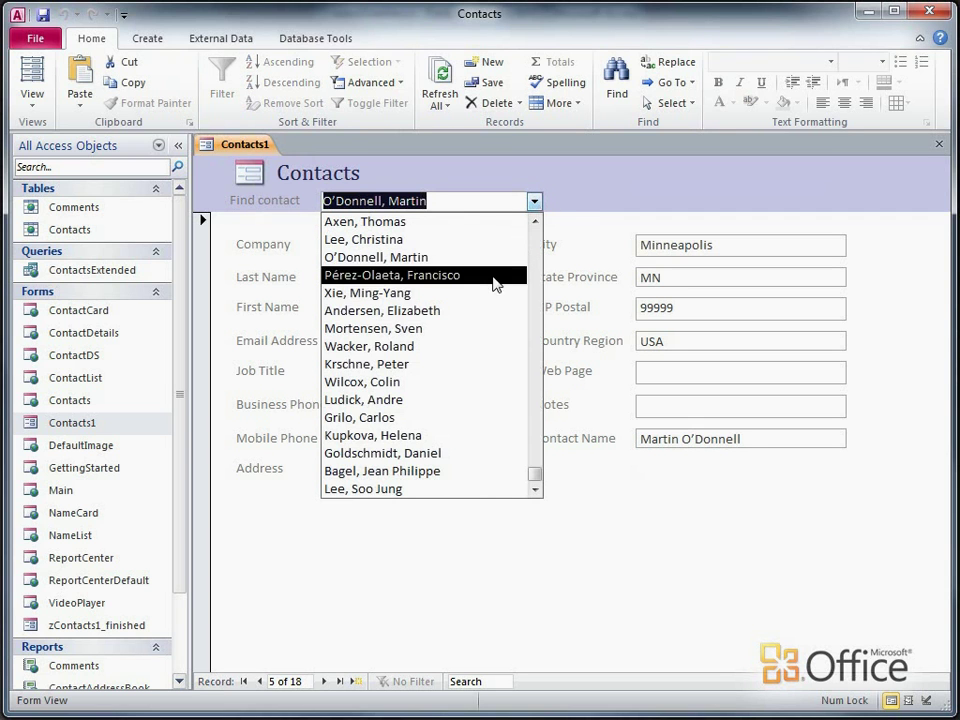
left_click(481, 311)
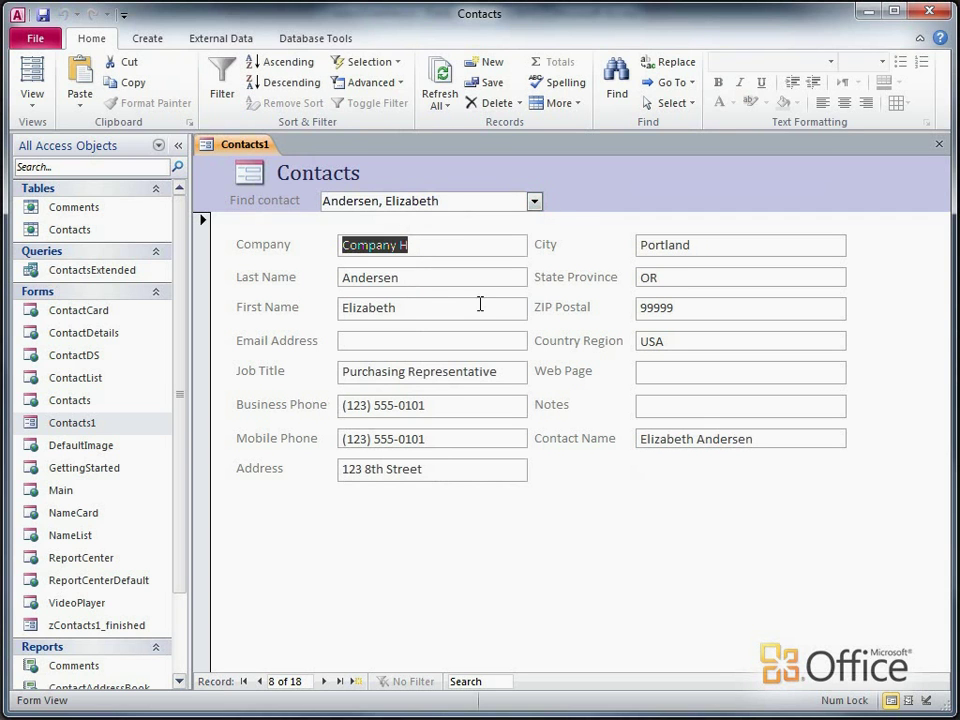
left_click(535, 201)
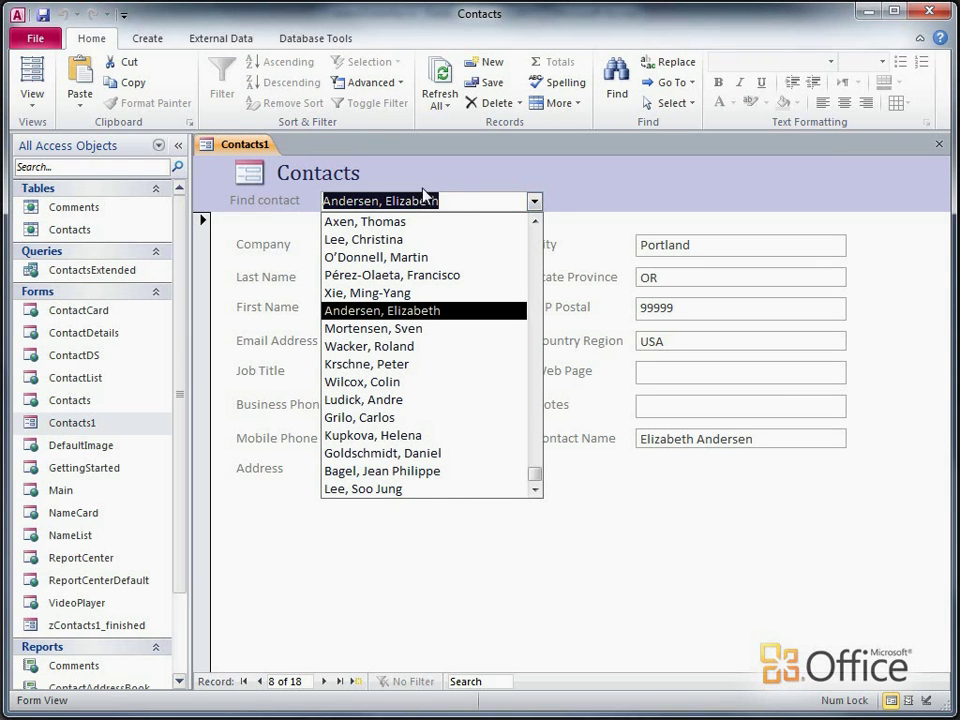
Step: In Layout view, open the Find contact combo's Row Source query in Query Builder
right_click(264, 143)
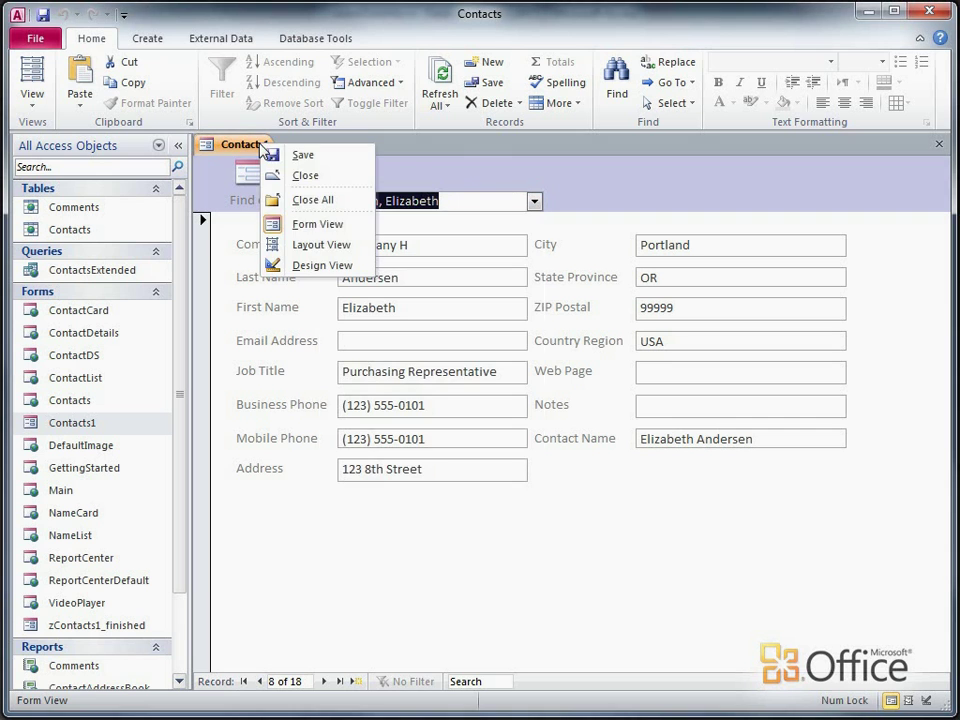
left_click(335, 245)
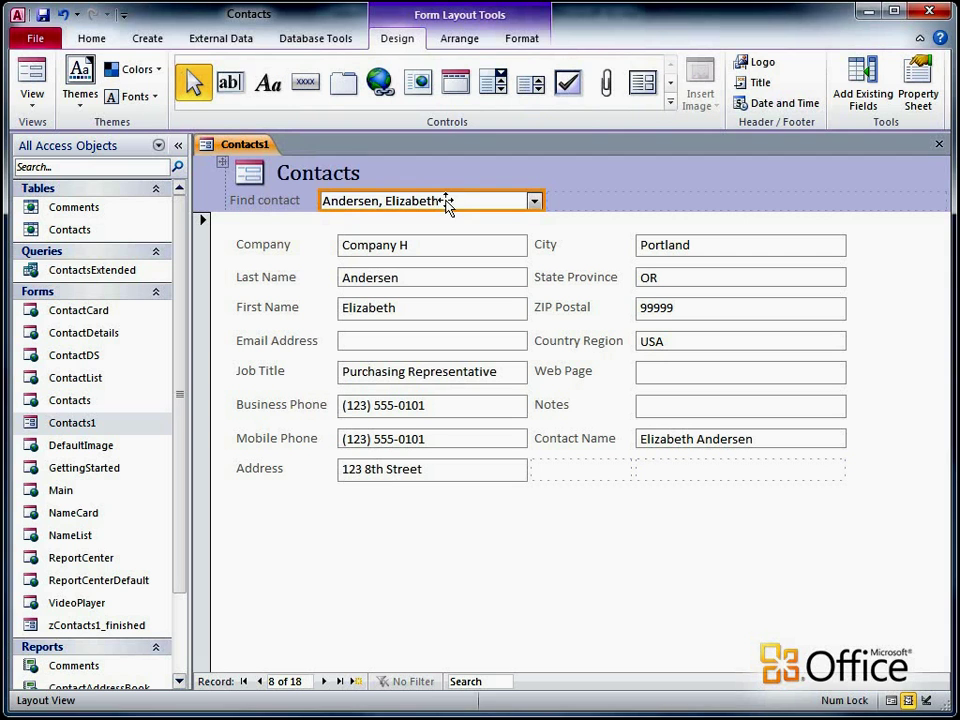
left_click(928, 100)
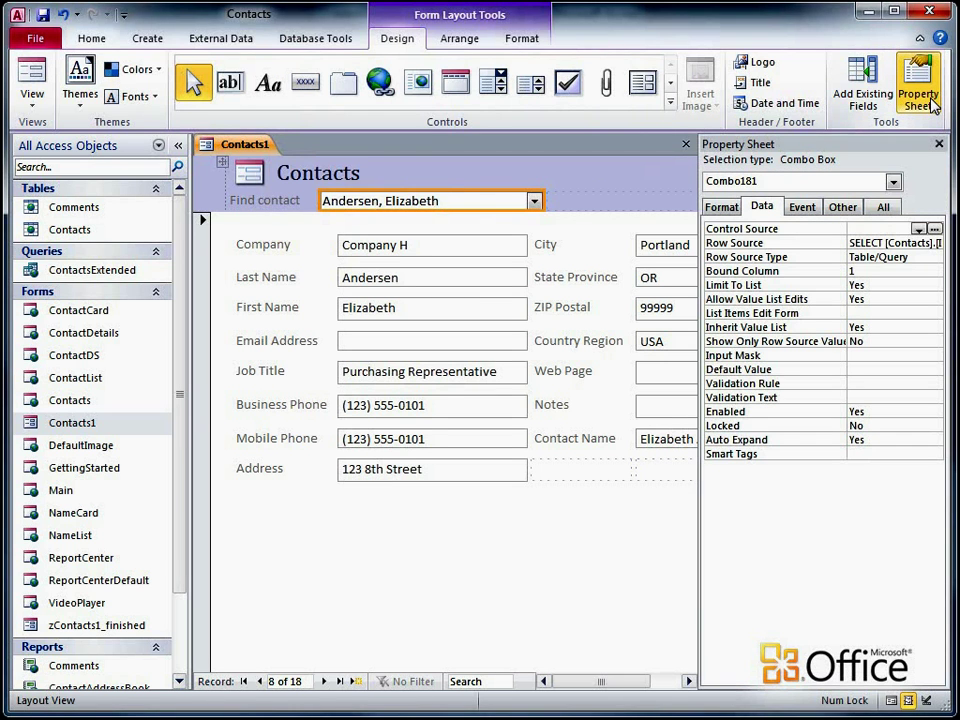
left_click(877, 240)
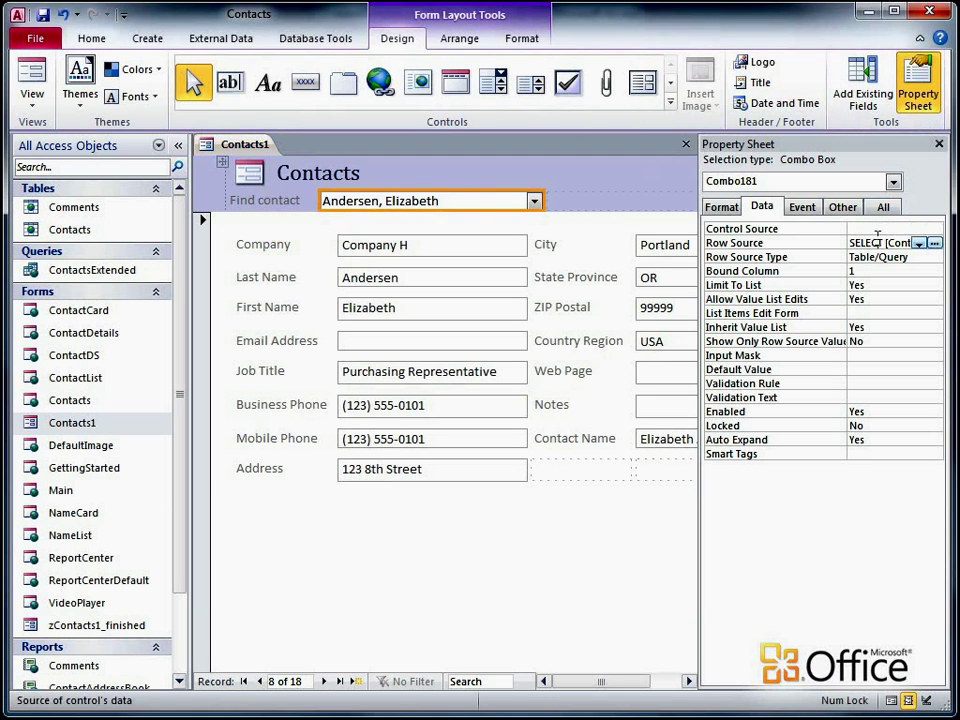
left_click(935, 244)
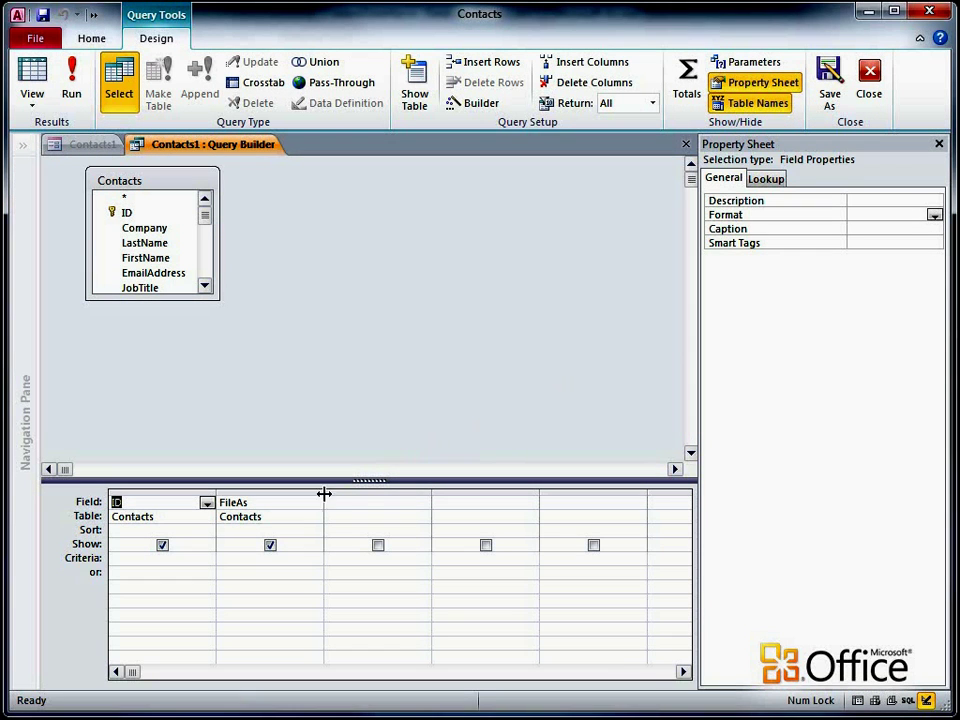
Step: Sort the FileAs column Ascending and save the updated query to the row source
left_click(299, 531)
left_click(313, 531)
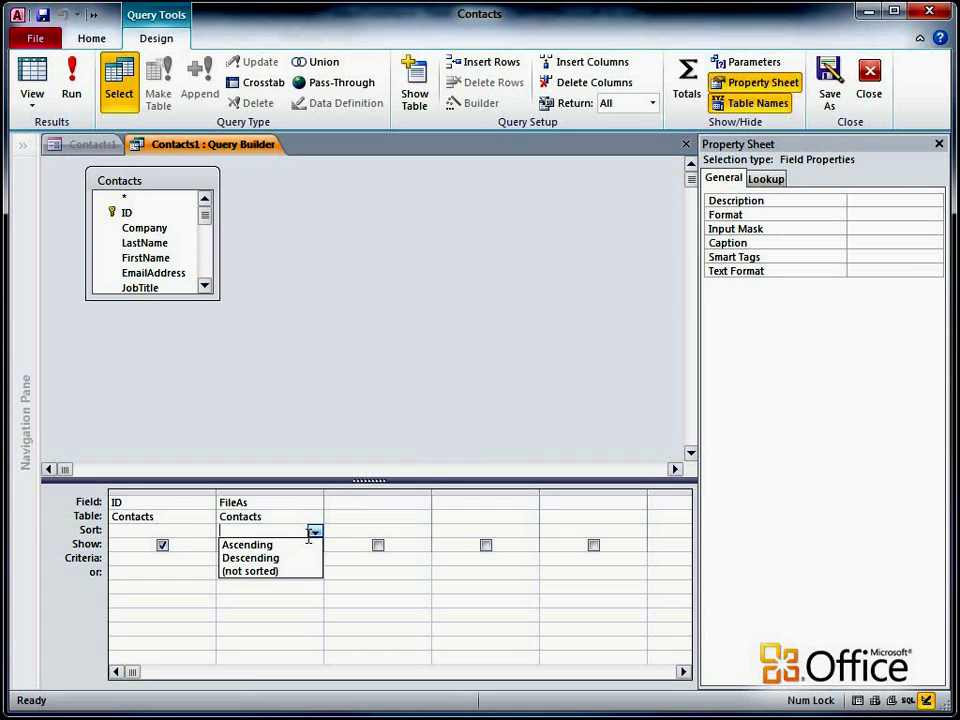
left_click(300, 545)
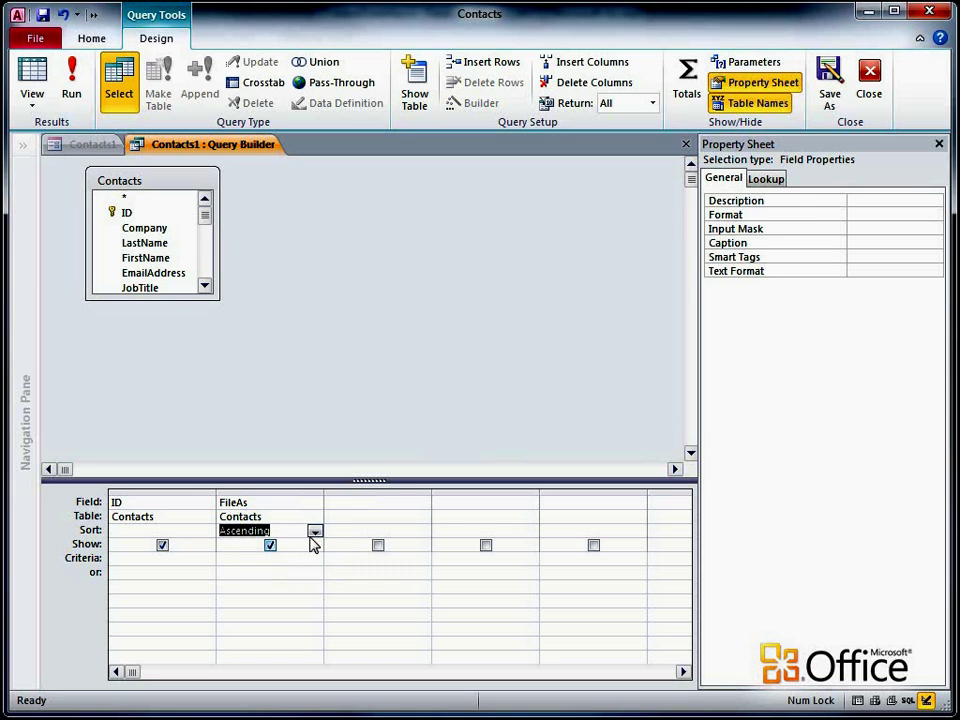
left_click(866, 97)
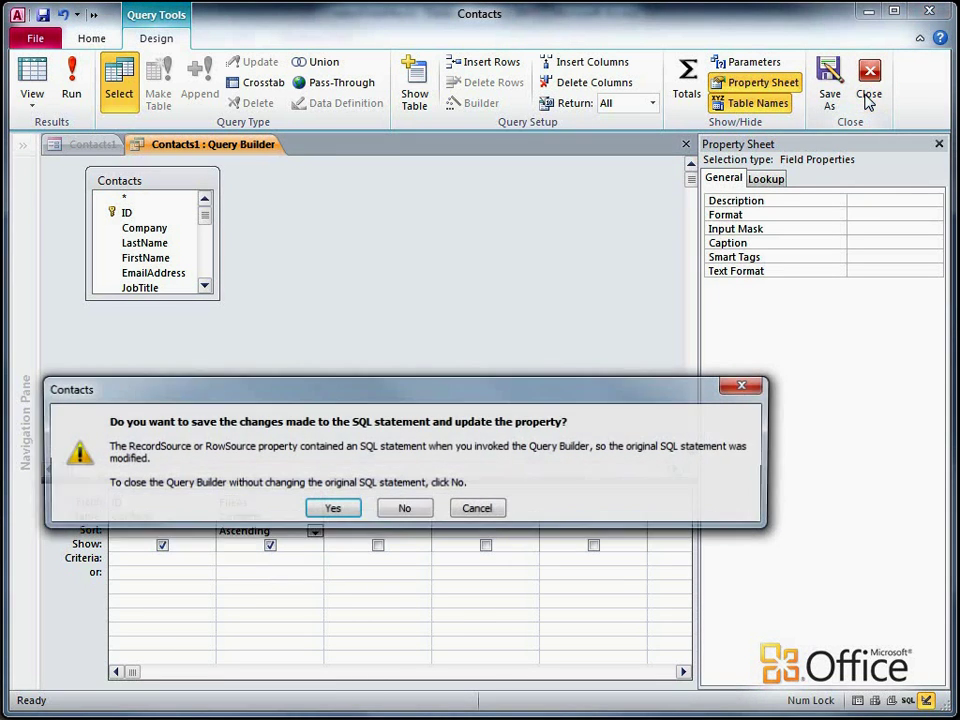
left_click(352, 511)
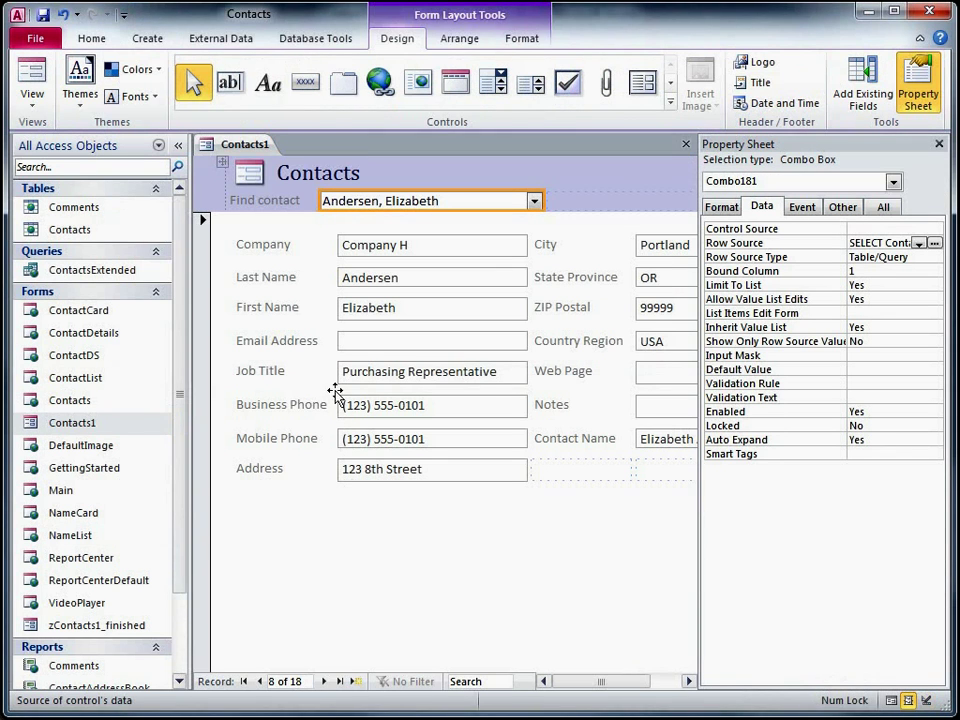
Step: Switch Contacts1 to Form view and drop down Find contact to confirm alphabetical order
right_click(264, 146)
left_click(307, 228)
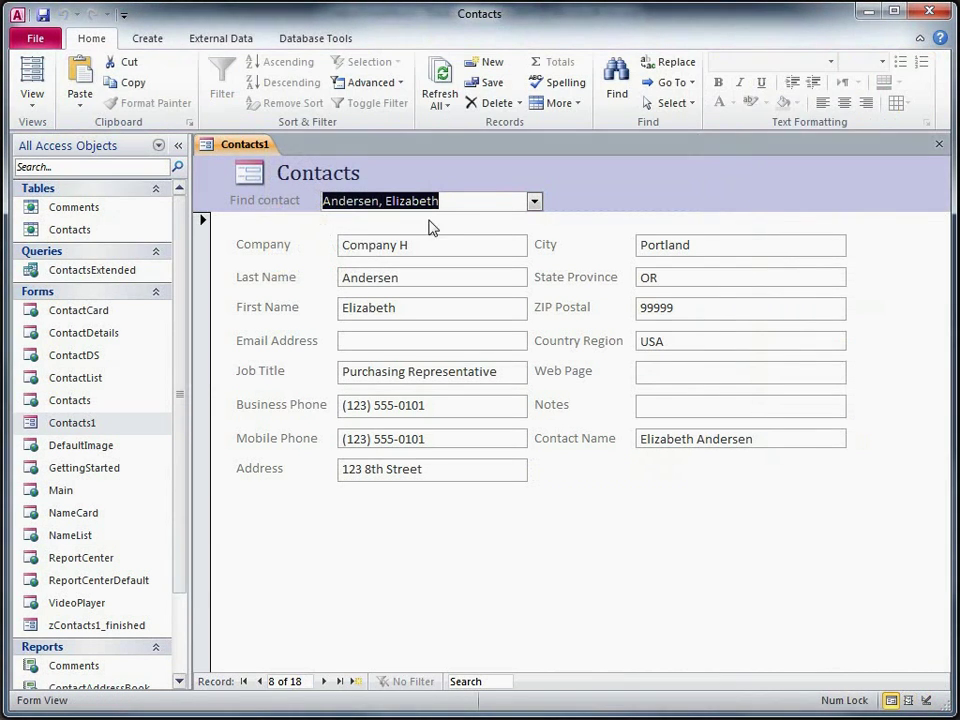
left_click(534, 204)
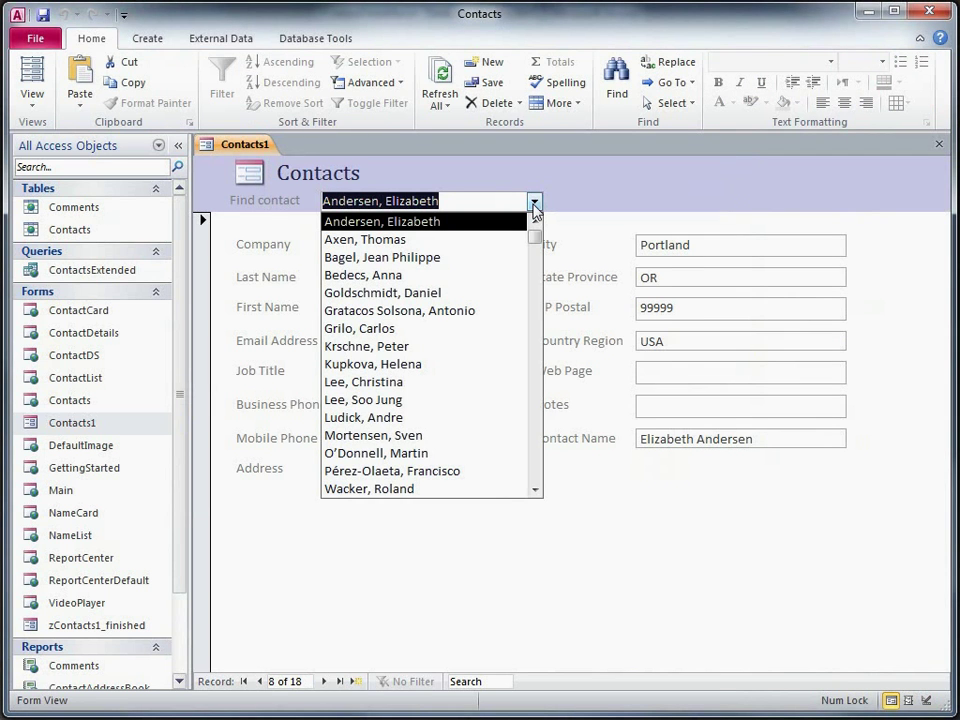